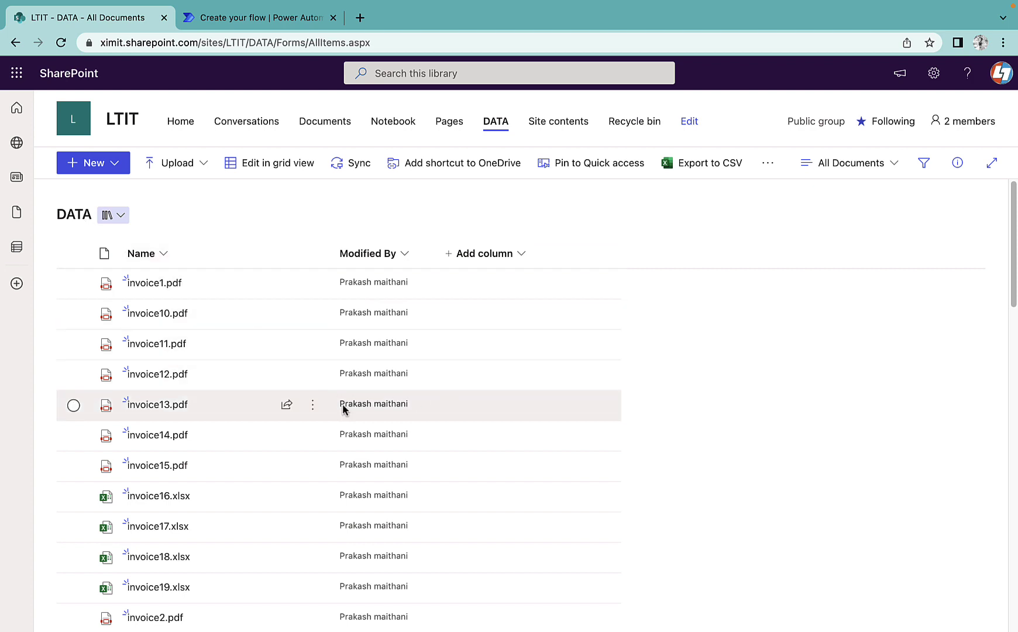
Create a manually triggered instant cloud flow named 'Rename Files'.
scroll(378, 417, "down", 20)
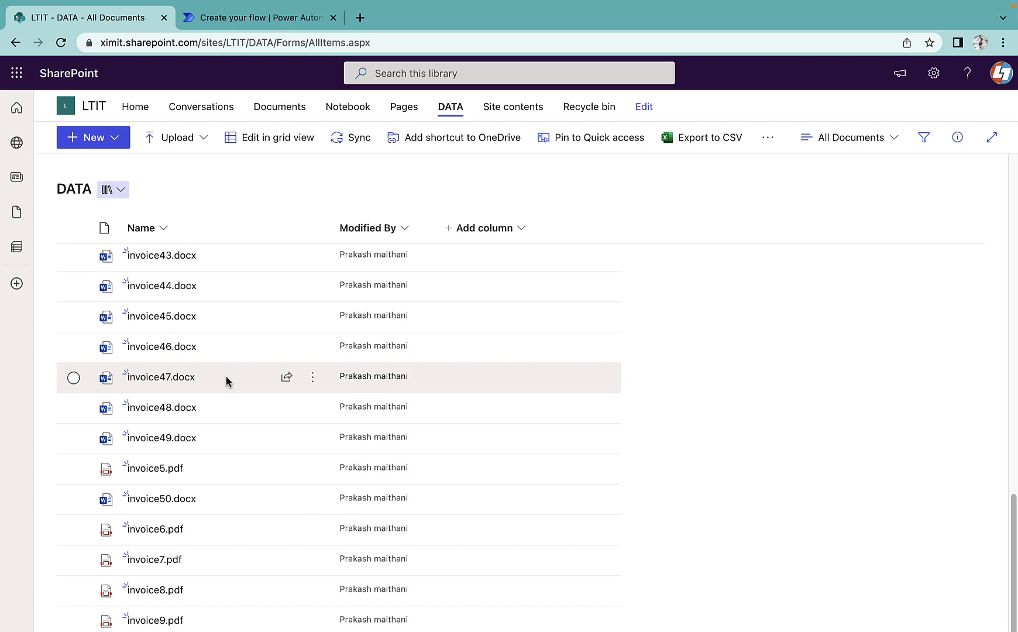
scroll(153, 317, "up", 20)
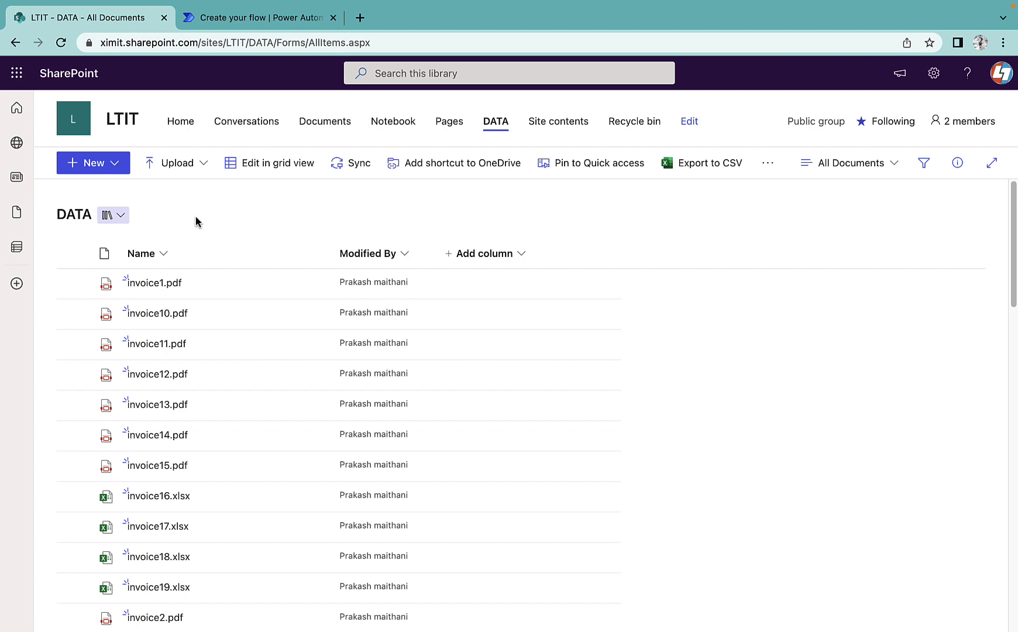
mouse_move(163, 288)
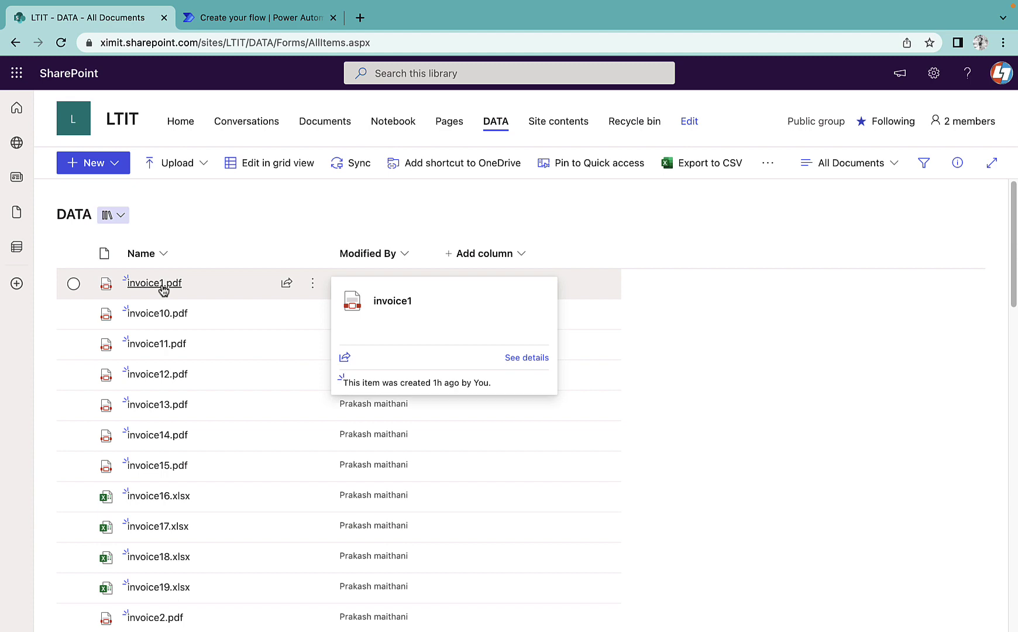
left_click(219, 20)
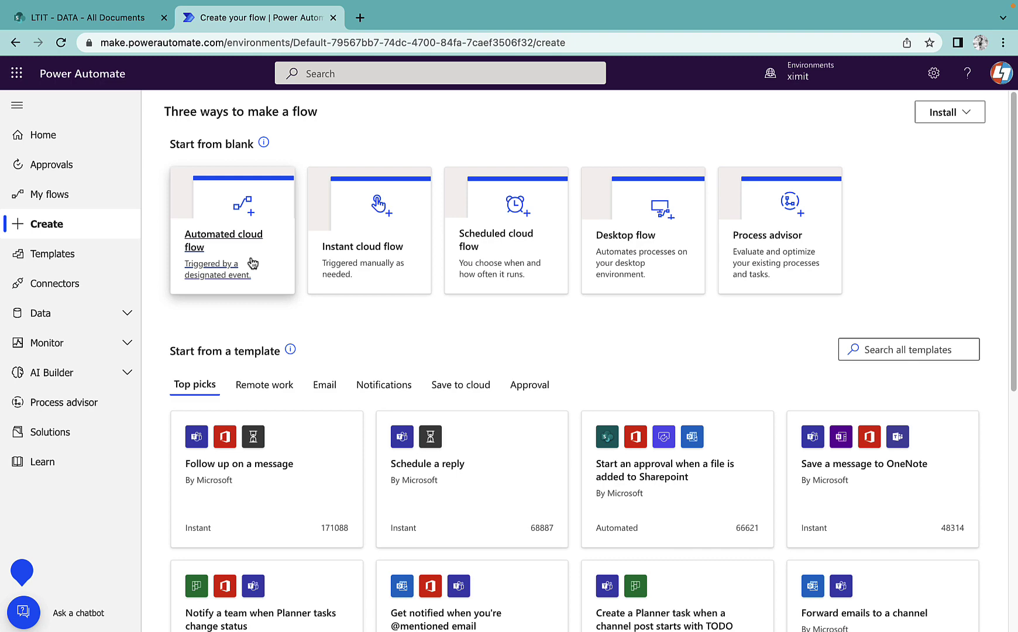
left_click(359, 253)
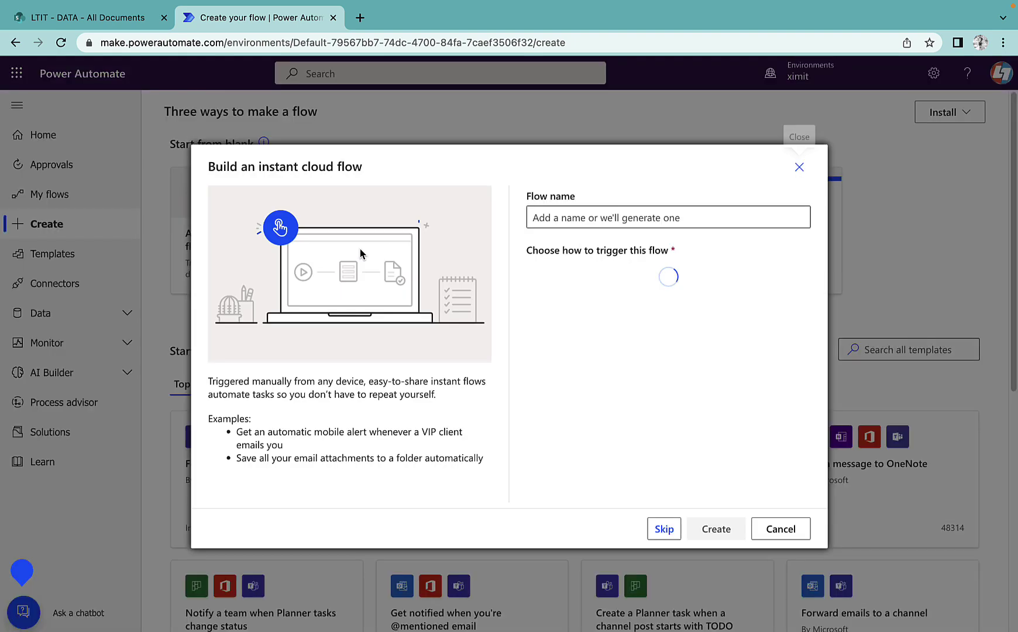
left_click(632, 278)
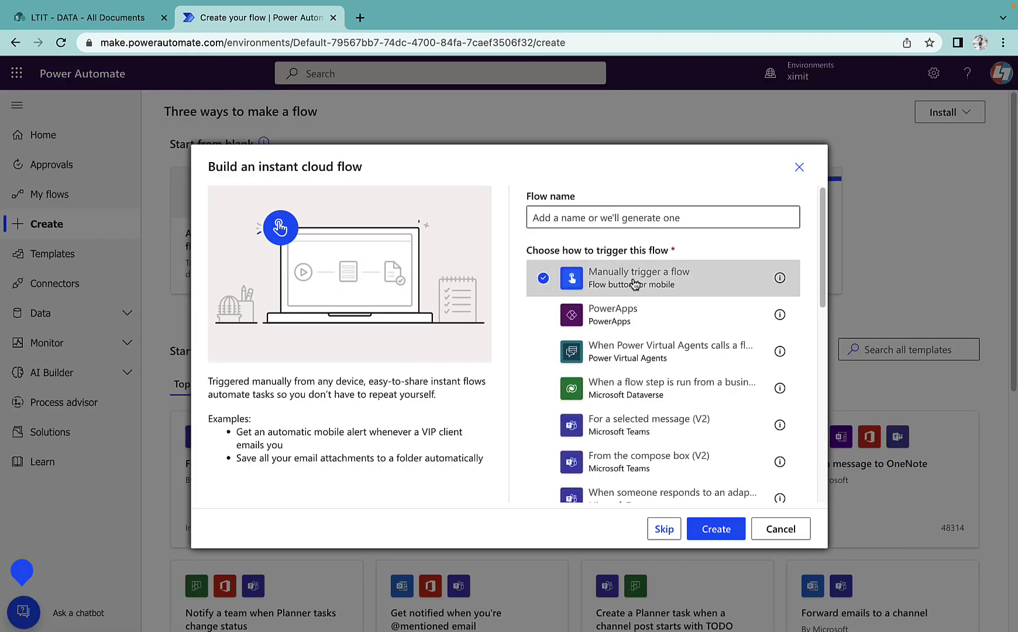
left_click(565, 217)
type("Rename Files")
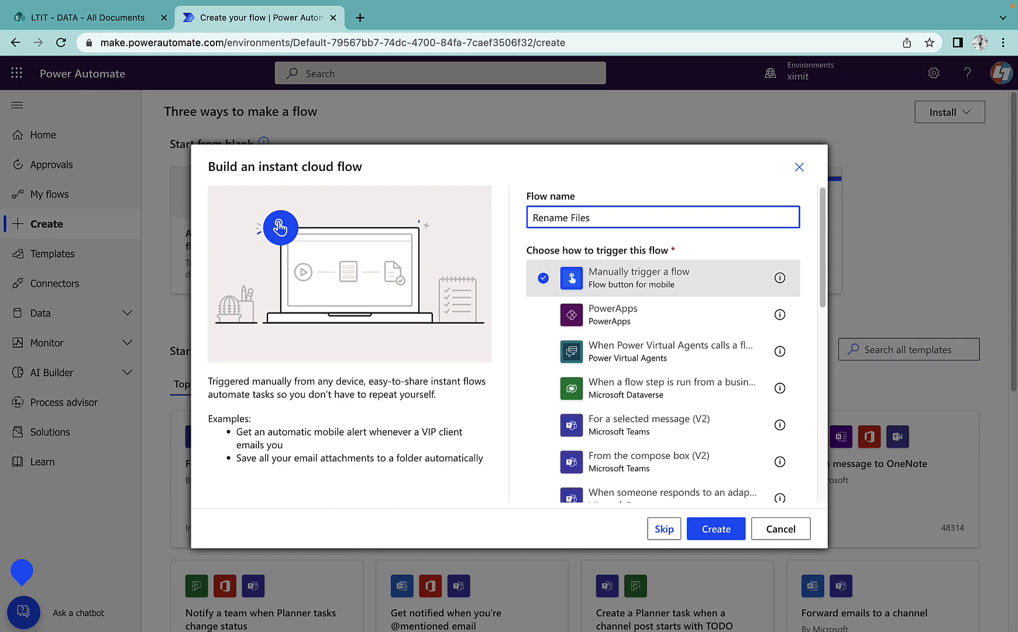
left_click(716, 529)
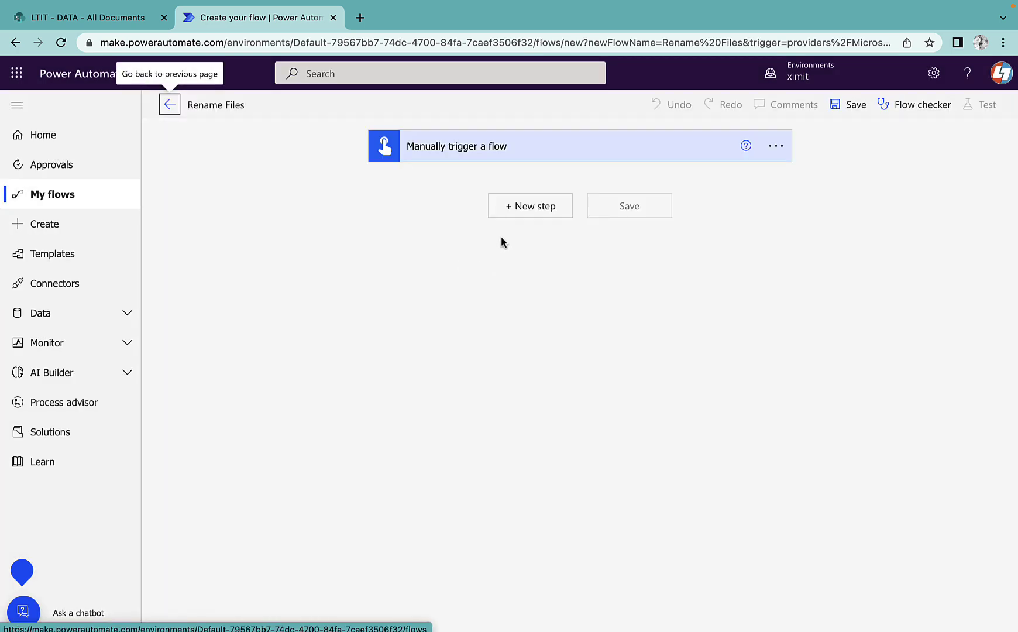
Add a Get files (properties only) step with site LTIT and library DATA.
left_click(534, 212)
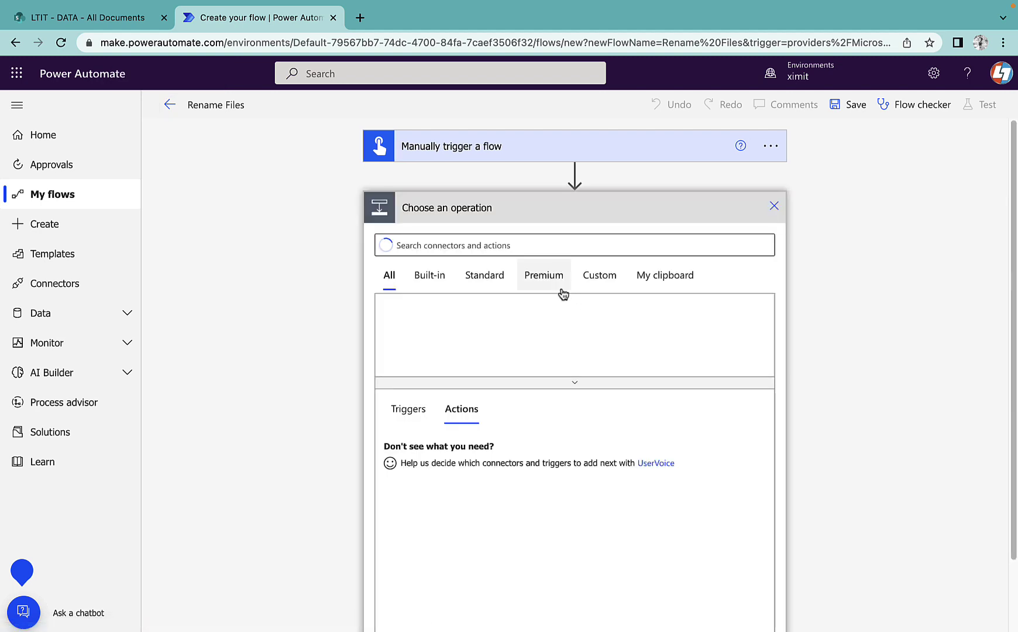
type("get")
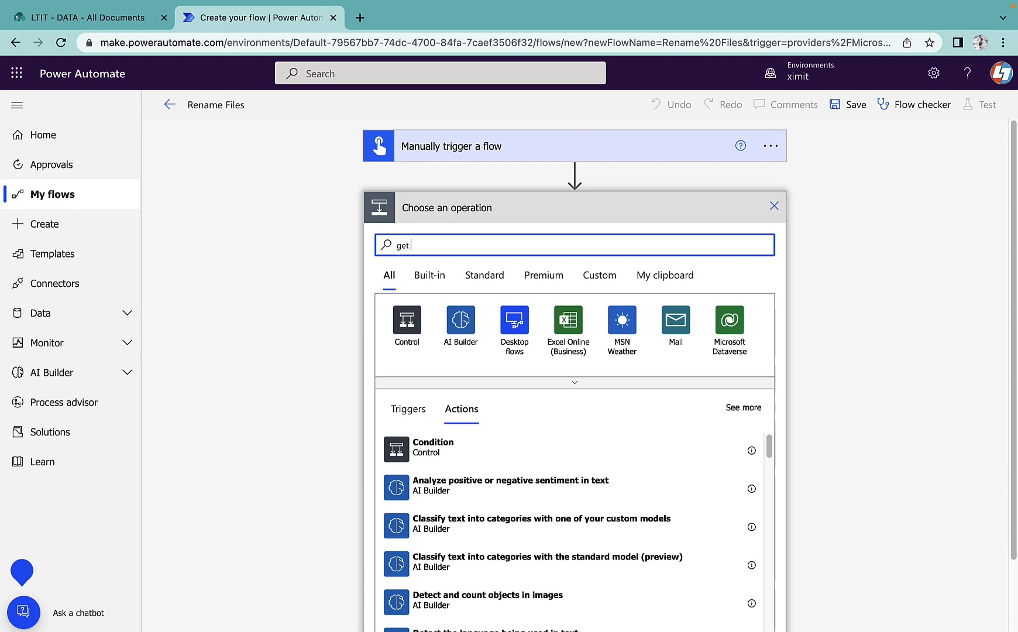
type(" files")
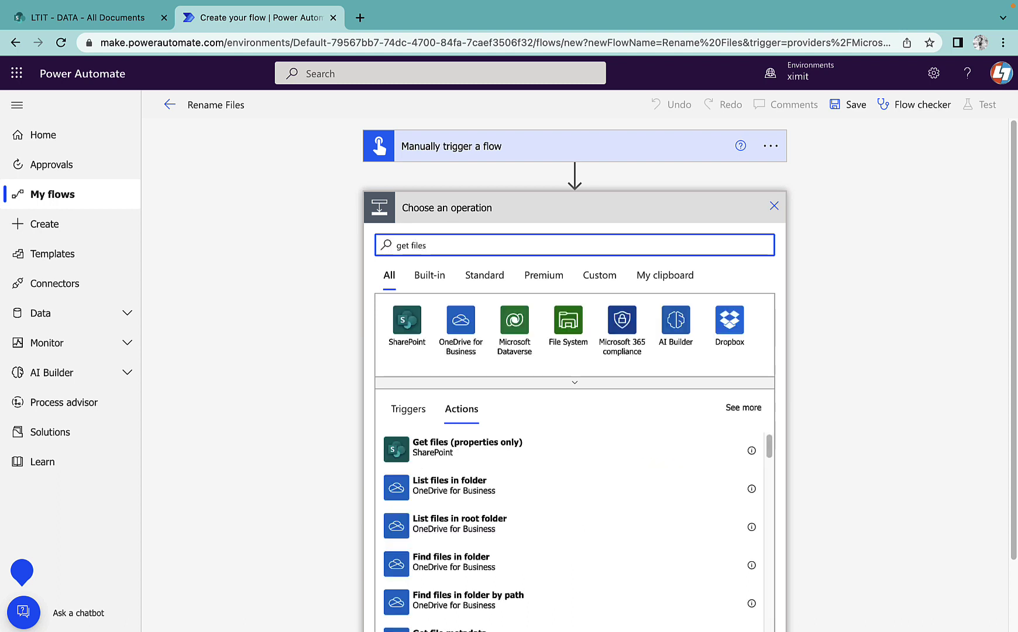
left_click(474, 450)
left_click(529, 240)
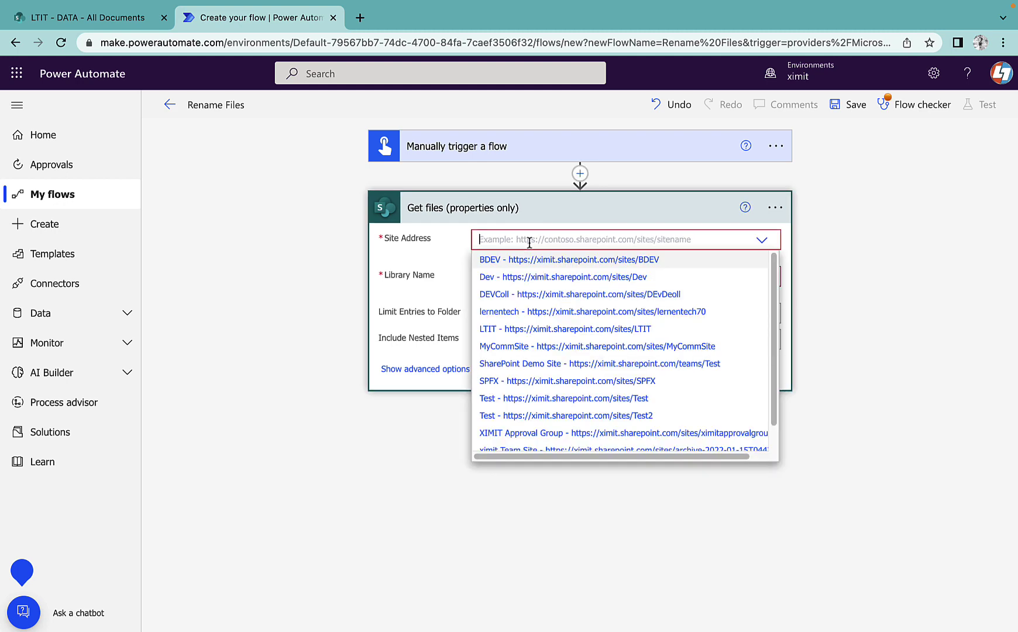
left_click(584, 328)
left_click(146, 18)
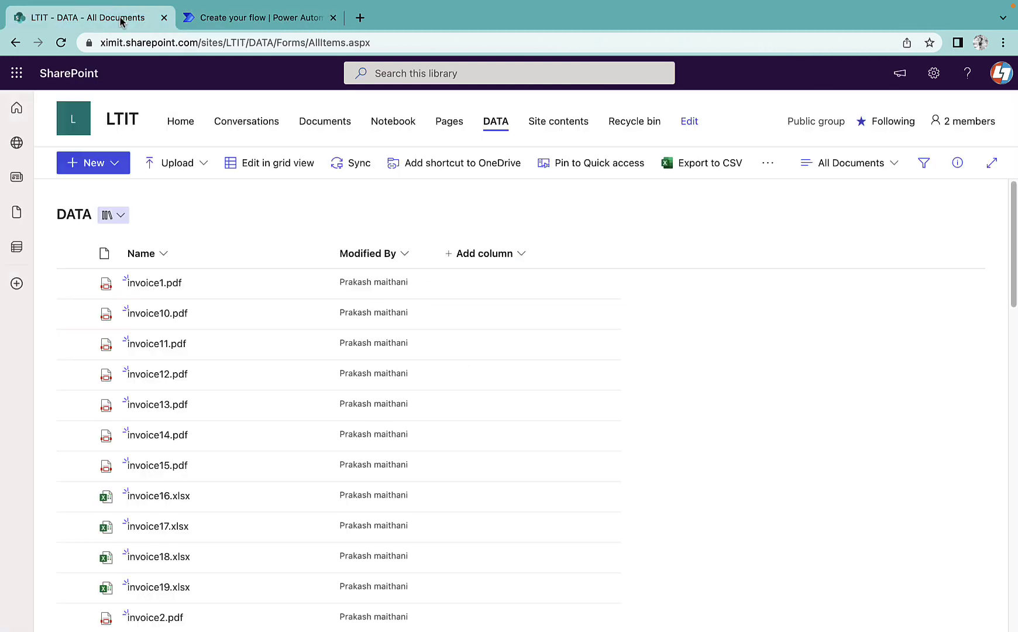
left_click(237, 17)
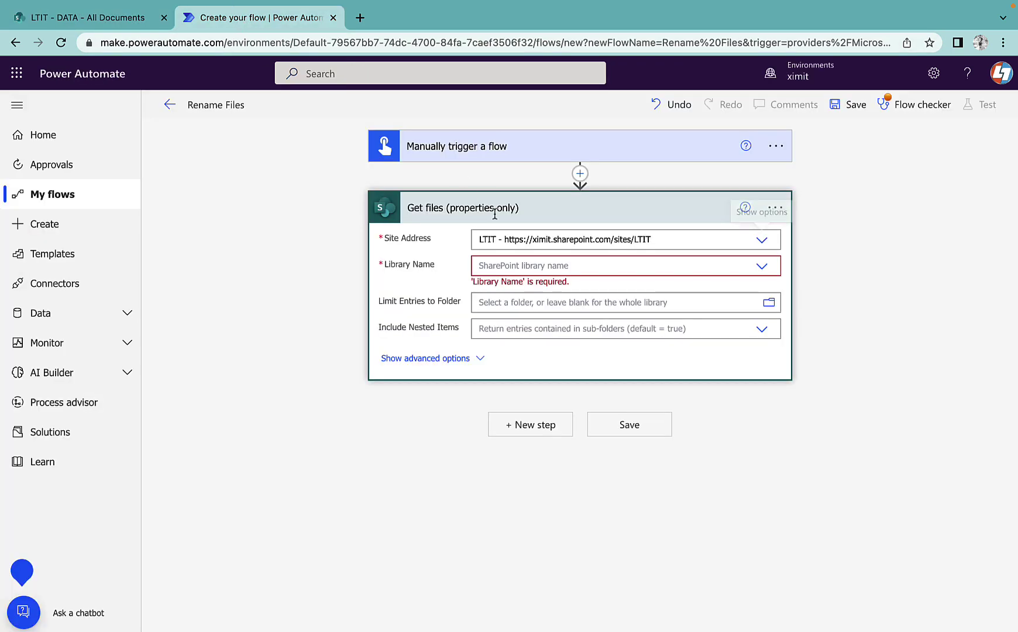
left_click(520, 265)
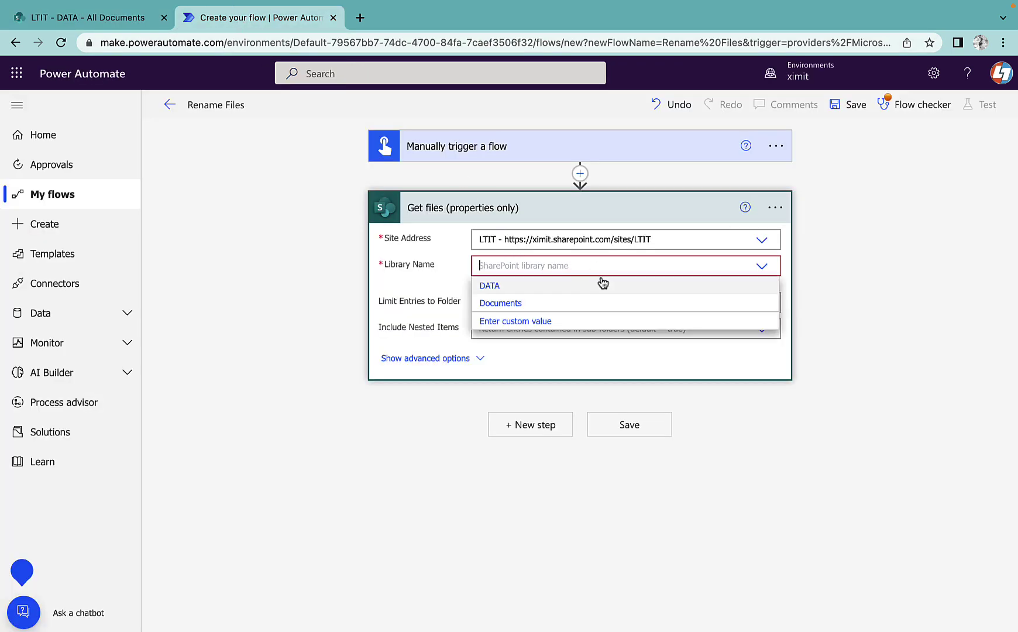
left_click(508, 287)
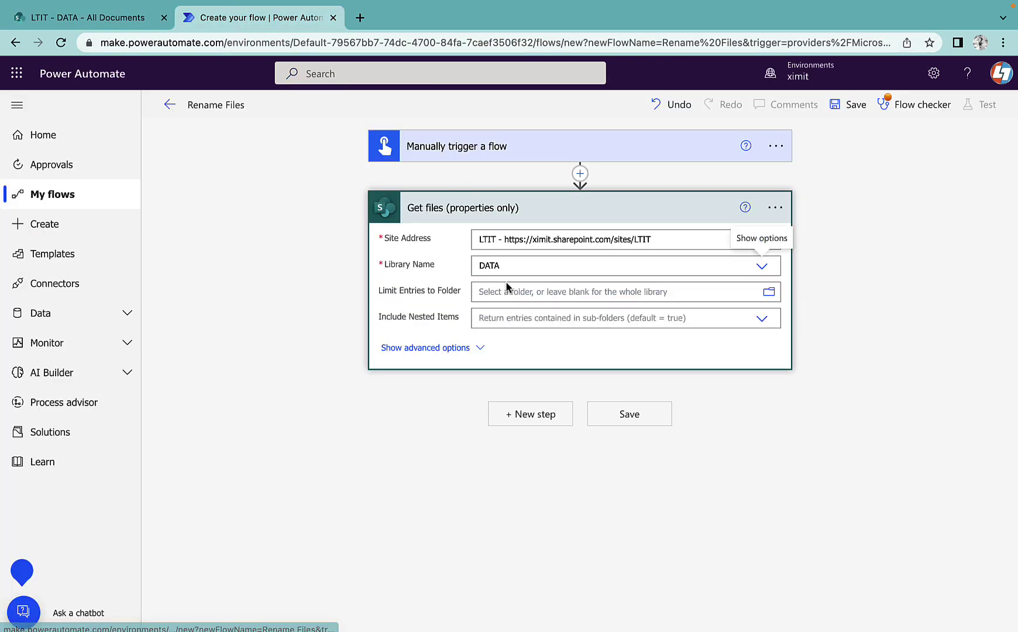
left_click(547, 212)
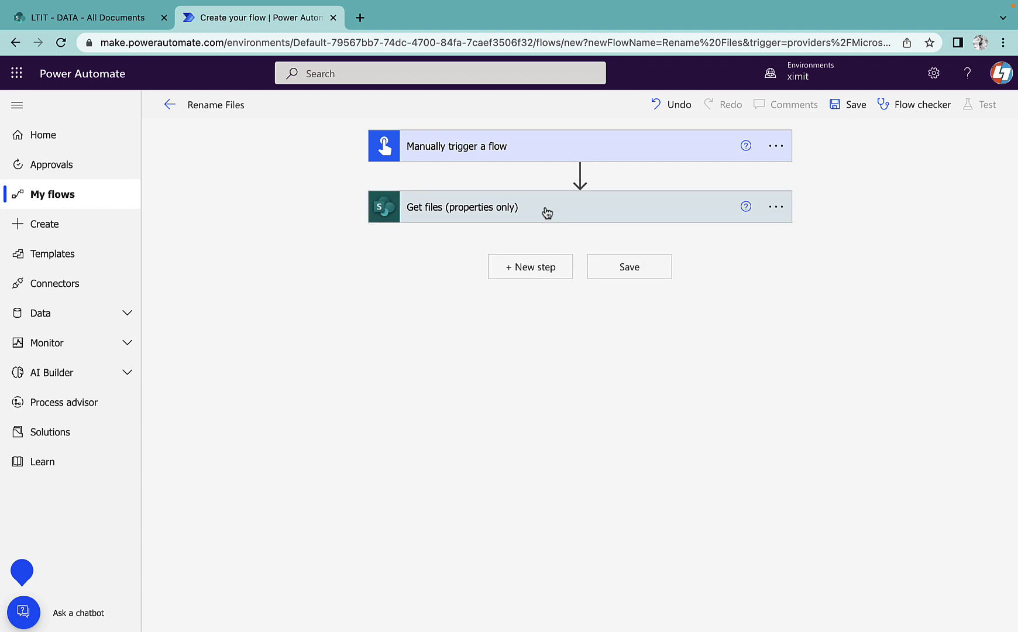
Add an Apply to each loop that iterates over the Get files value list.
left_click(530, 273)
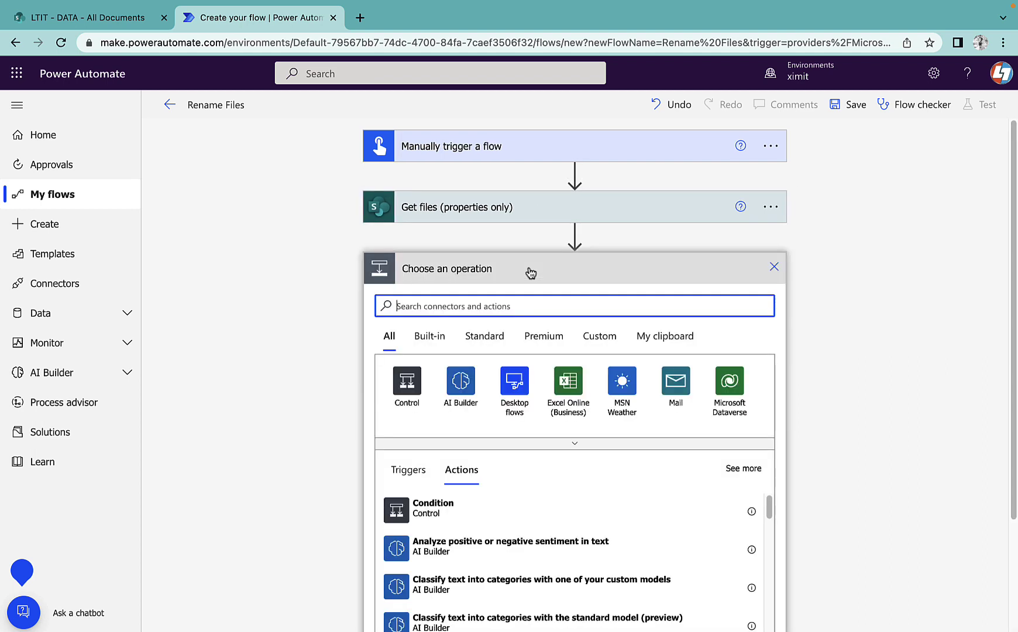
left_click(408, 381)
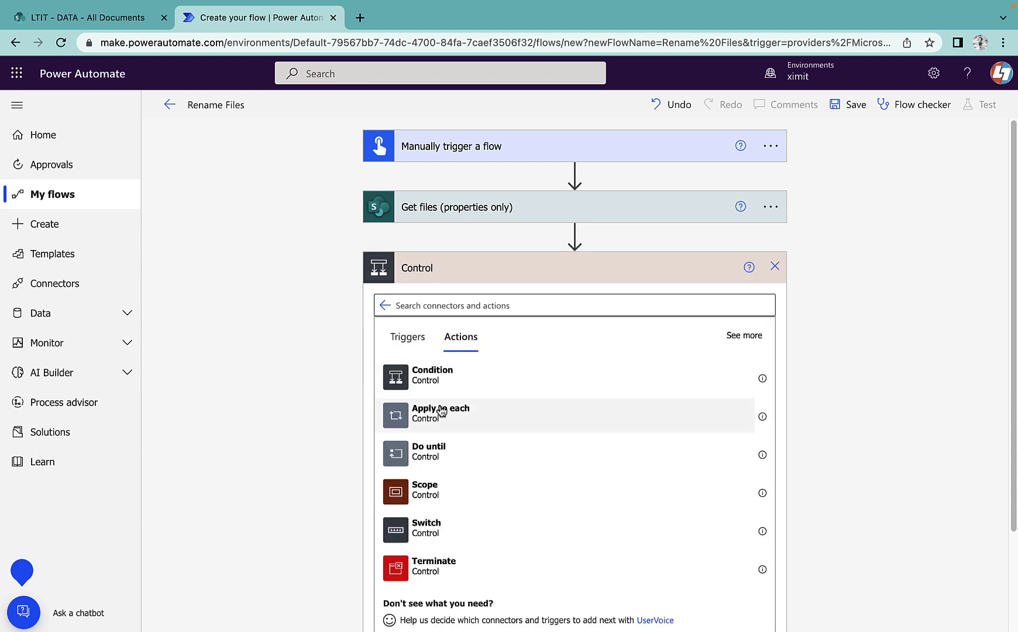
left_click(442, 412)
left_click(459, 318)
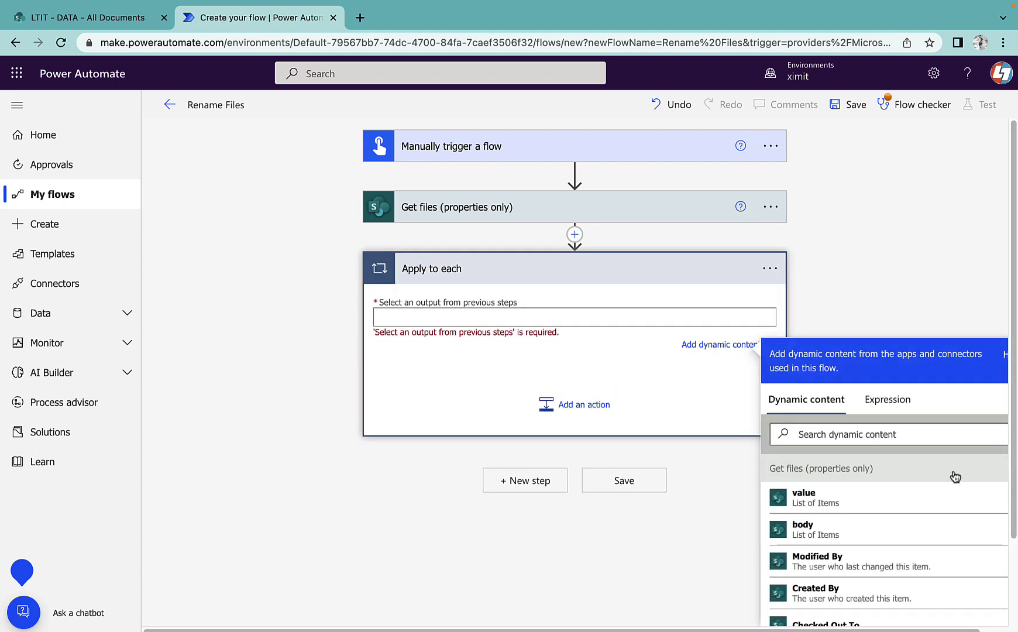
left_click(813, 495)
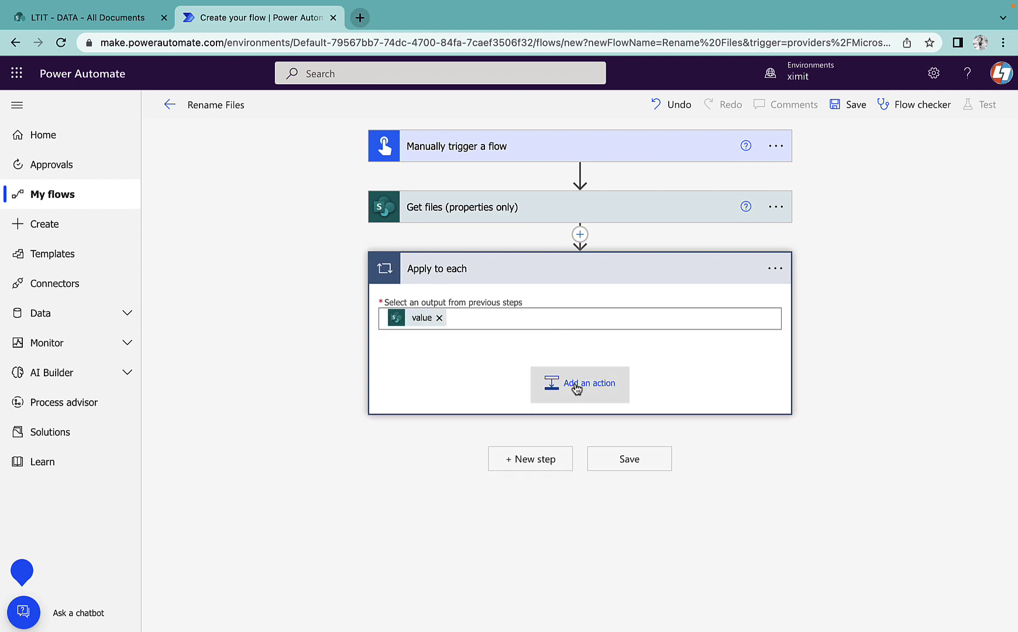
Inside the loop, add Send an HTTP request to SharePoint for LTIT using POST.
left_click(577, 387)
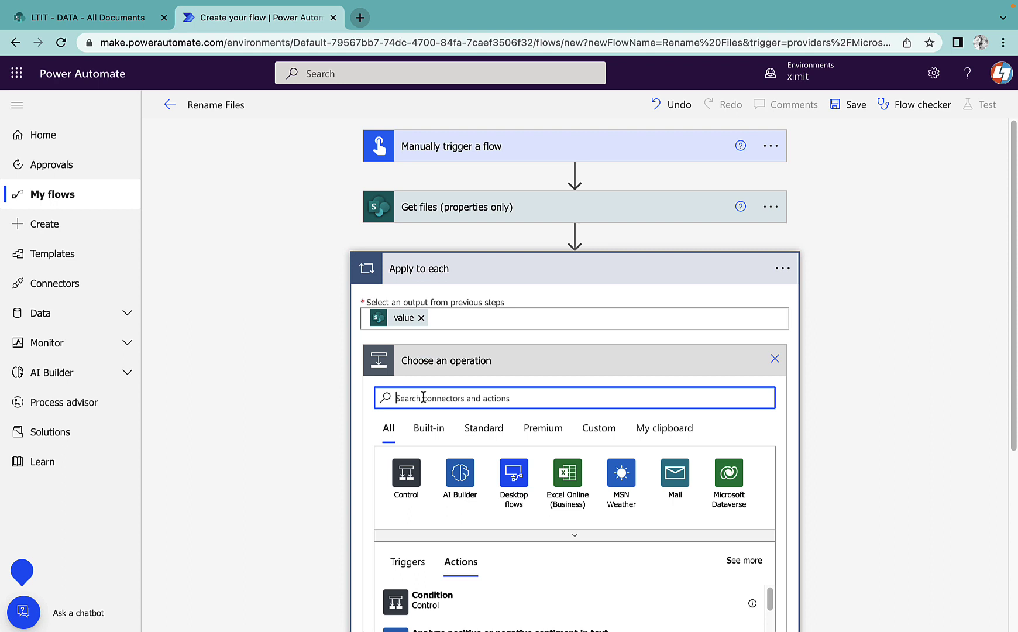
type("send http")
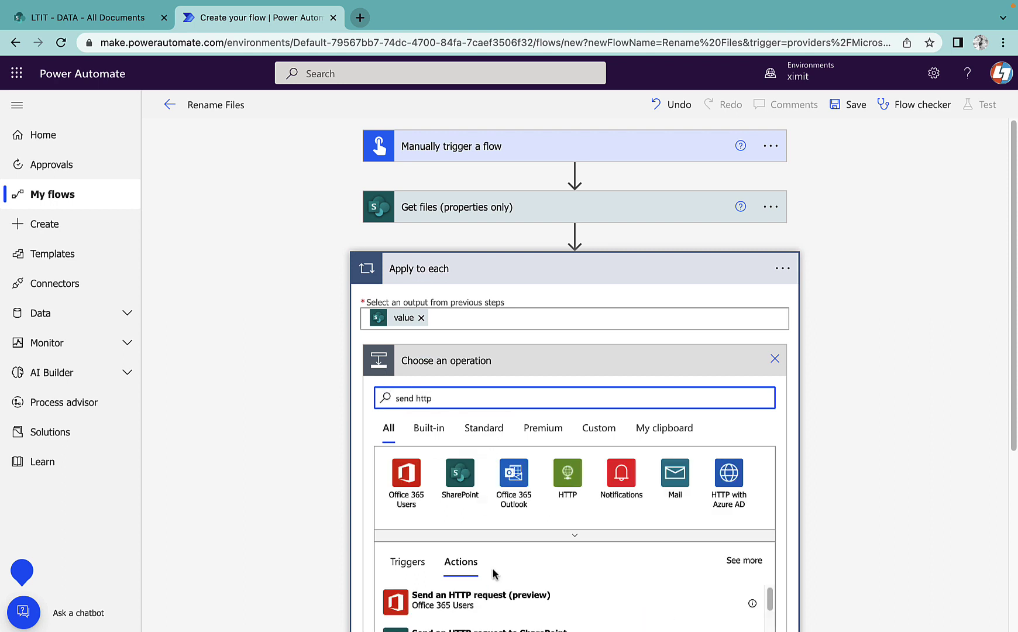
left_click(459, 475)
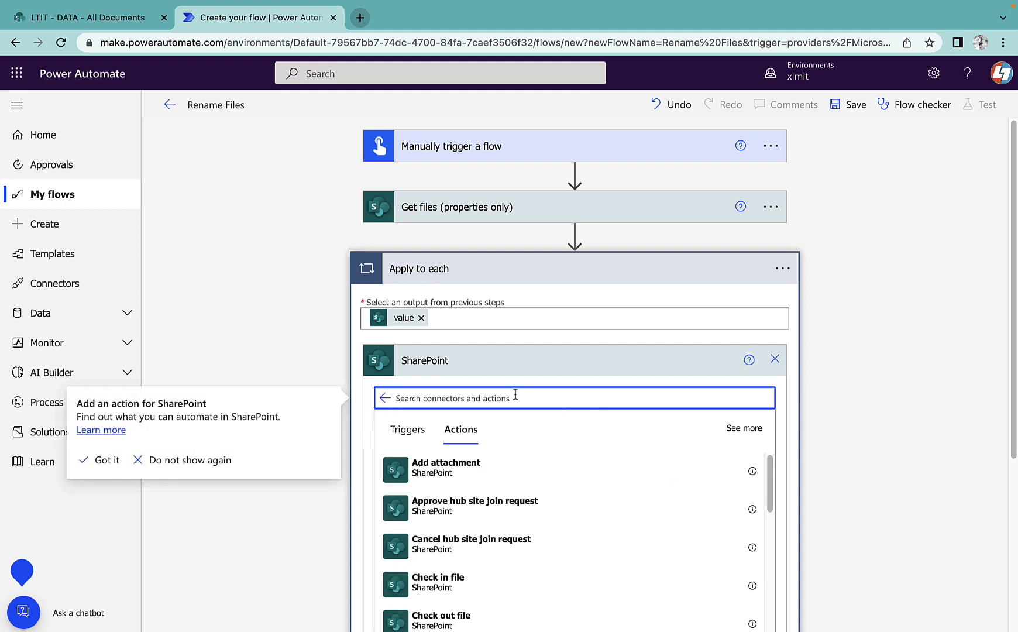
type("send")
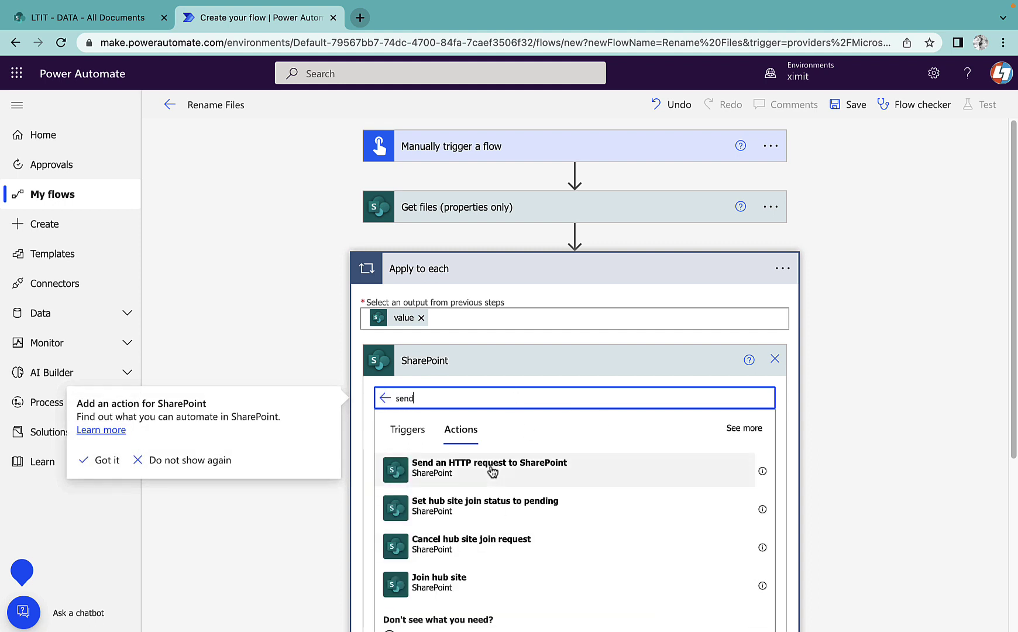
left_click(494, 471)
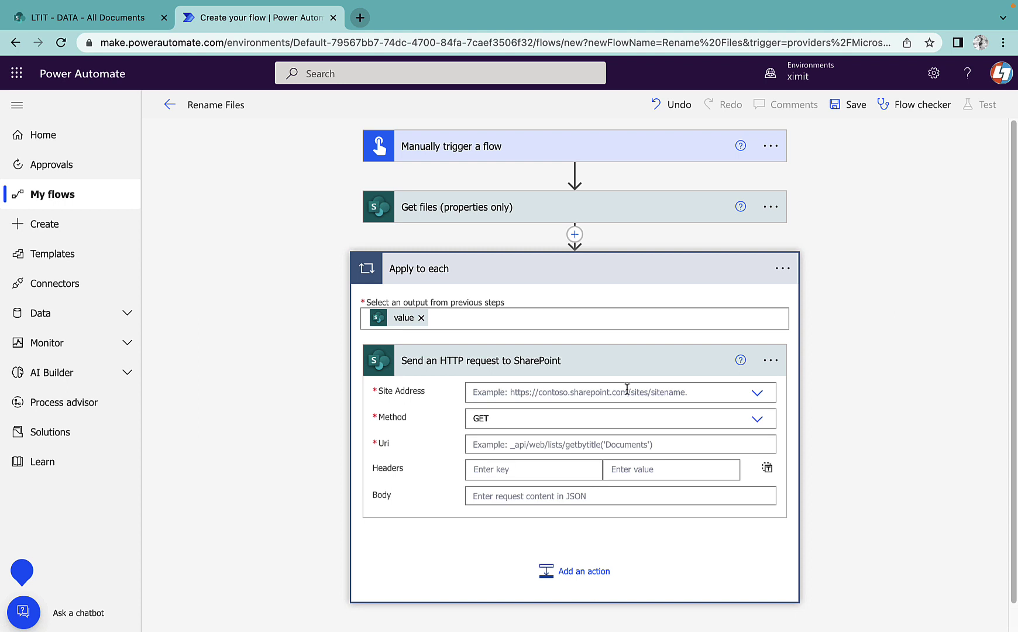
left_click(627, 392)
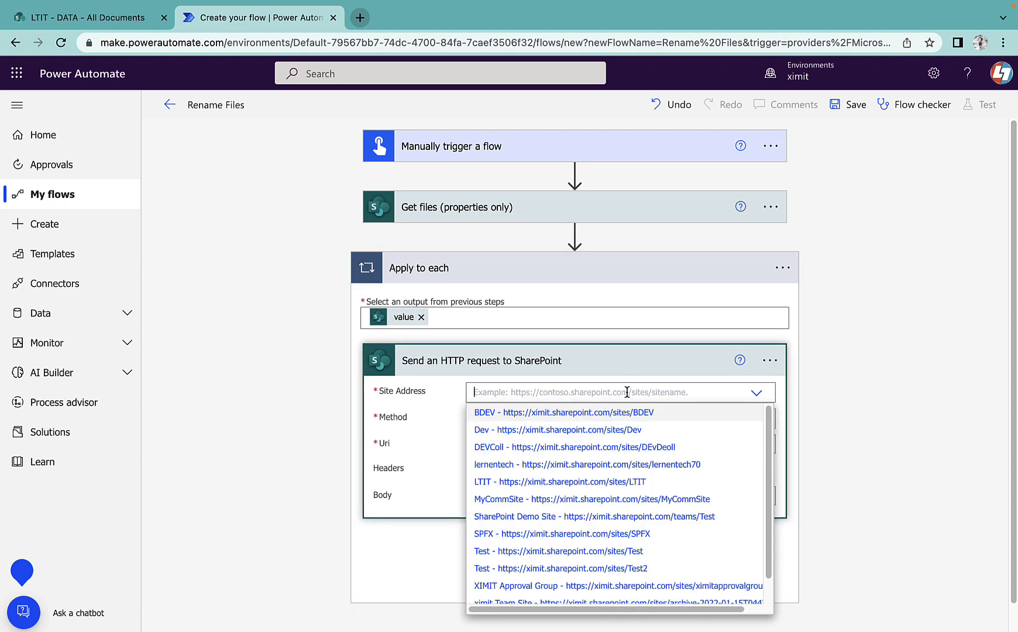
left_click(634, 482)
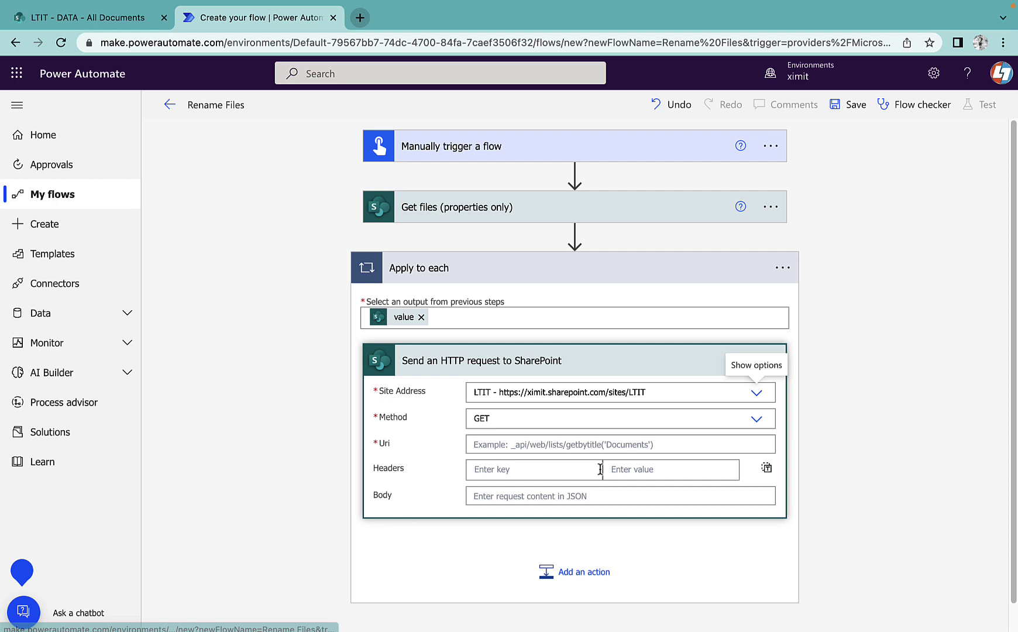
left_click(509, 423)
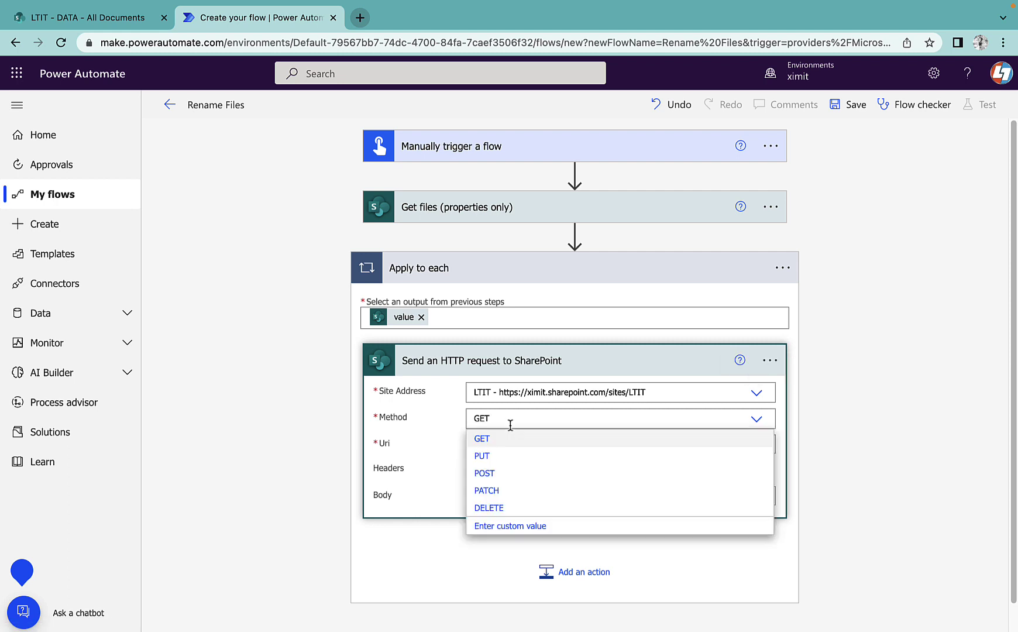
left_click(498, 474)
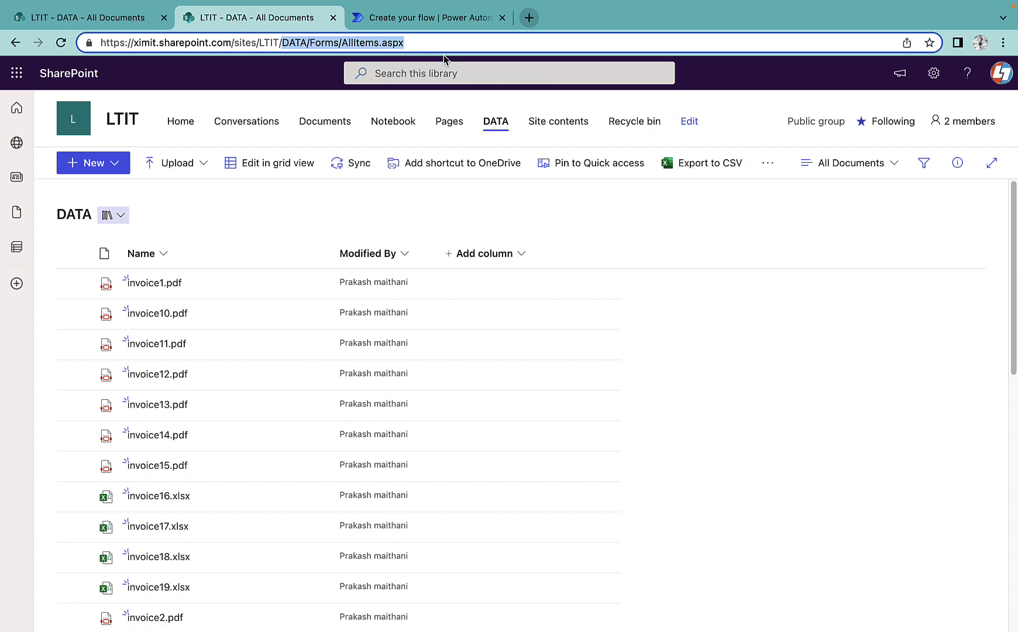
Load the _api/lists/GetByTitle('Data')/items() XML feed and select its _api path.
type("_api/")
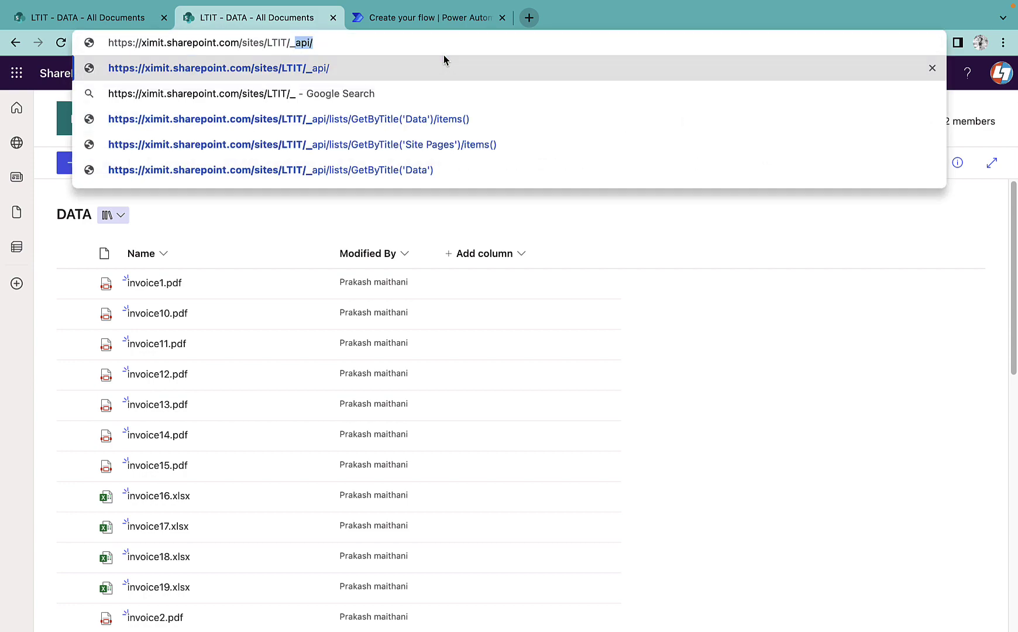
key("Down")
key("Down")
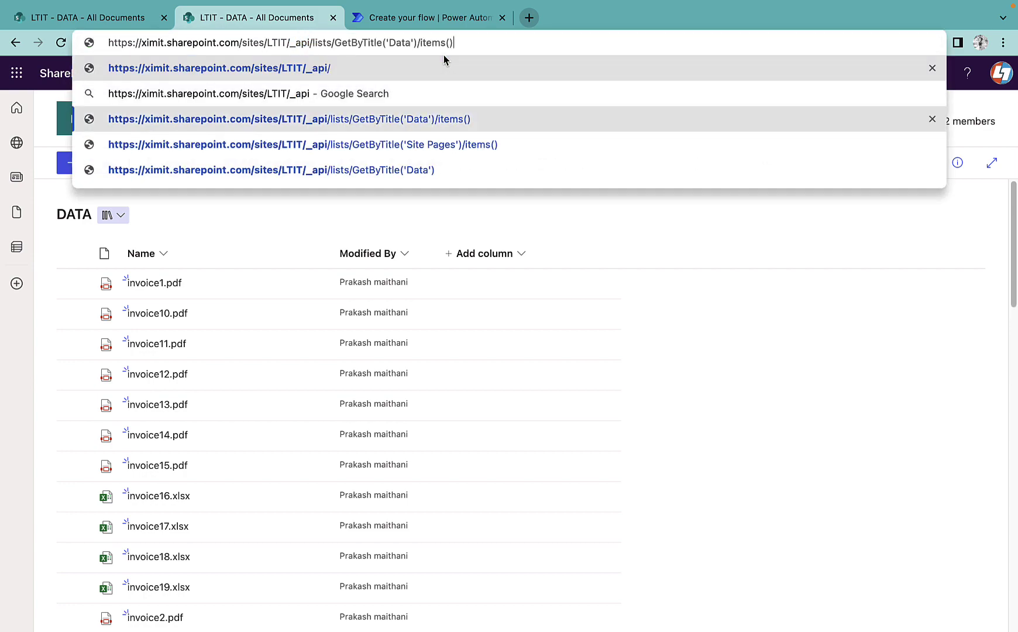
key("Return")
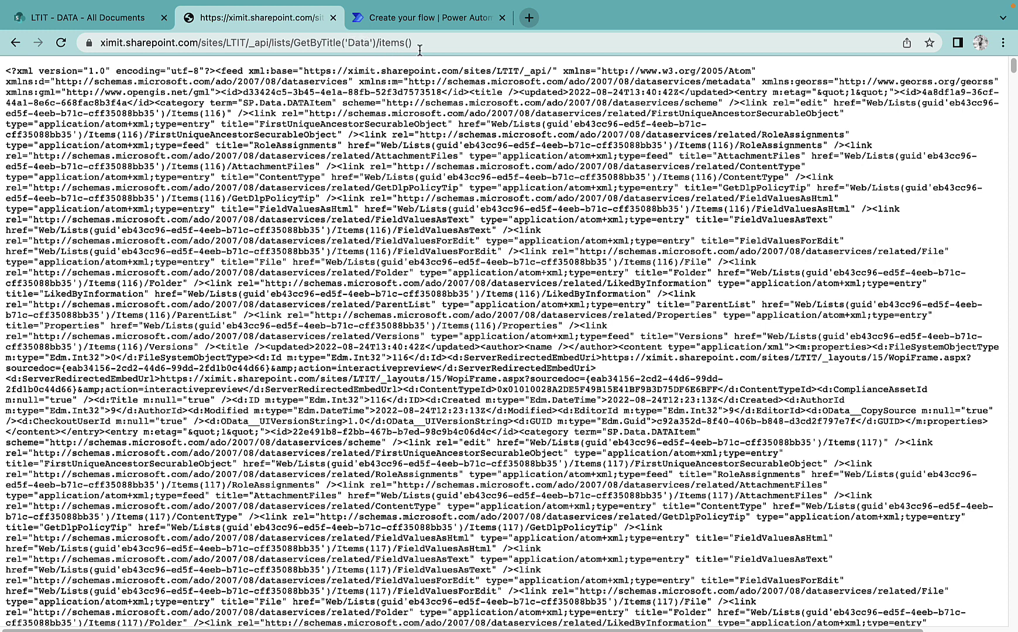
left_click_drag(416, 43, 252, 43)
key("ctrl+c")
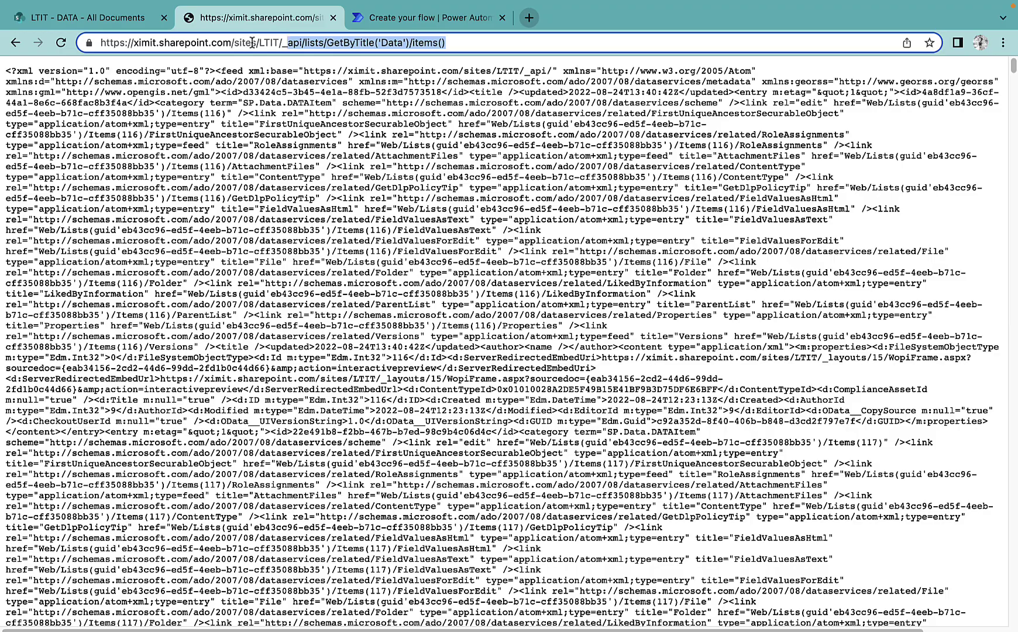
Paste the list items path into the request Uri and insert each file's ID inside items().
left_click(427, 18)
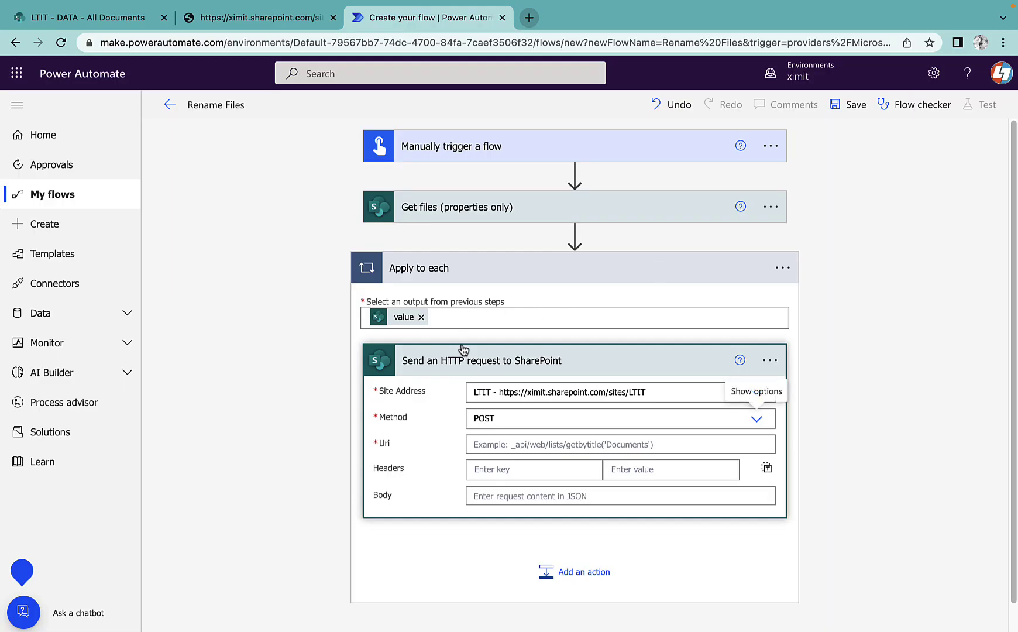
left_click(517, 442)
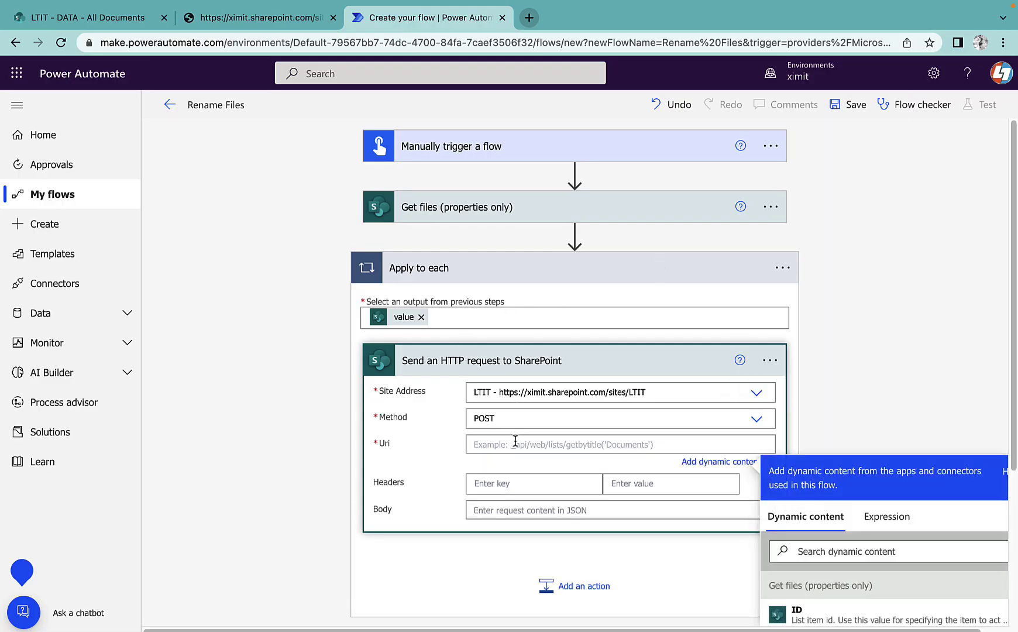
key("ctrl+v")
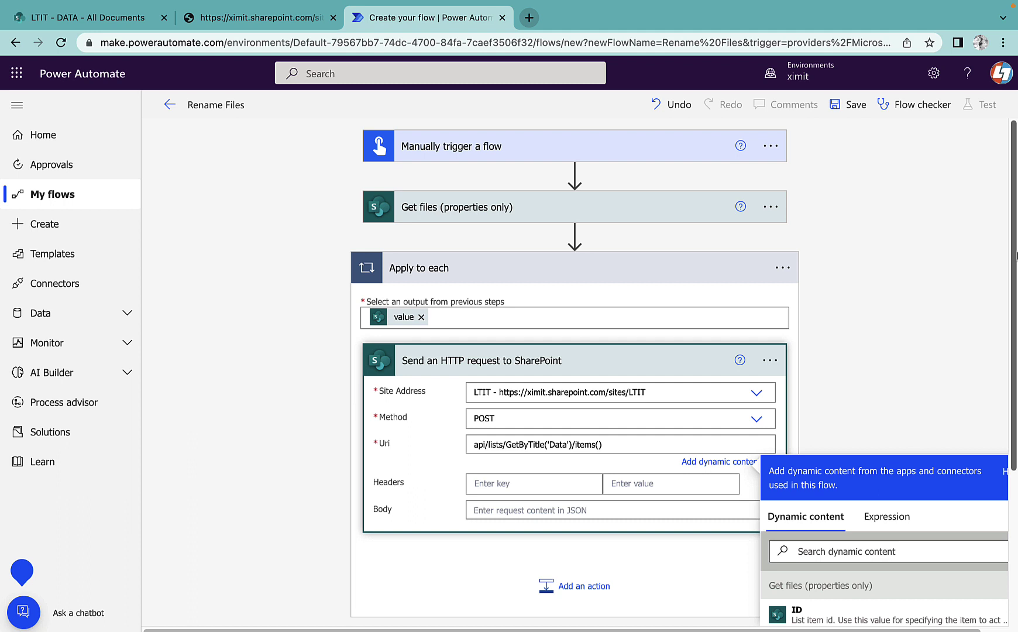
scroll(1016, 271, "down", 2)
scroll(1016, 271, "down", 3)
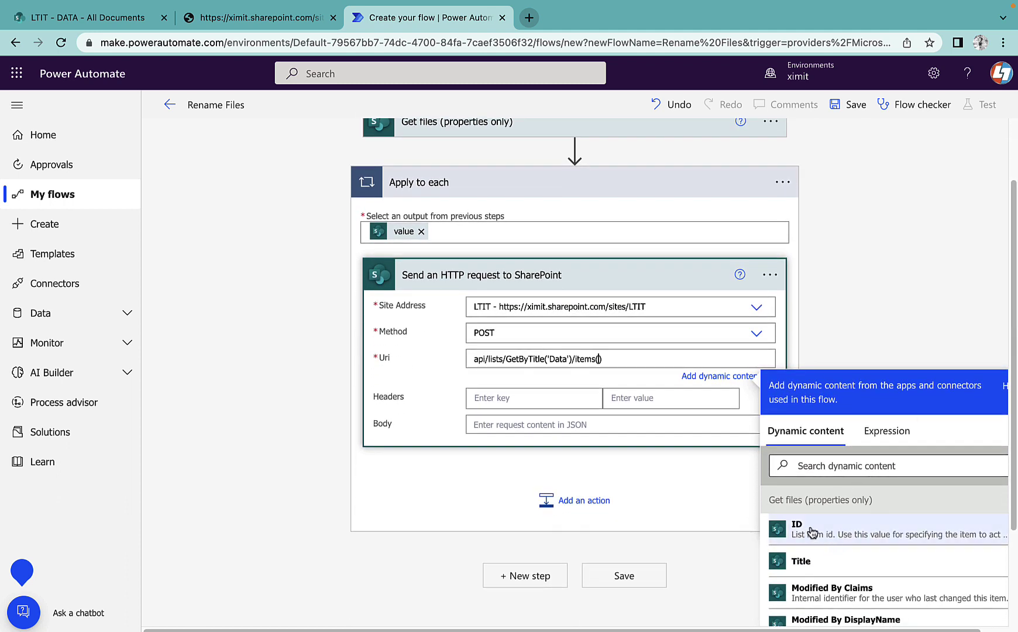
left_click(812, 529)
left_click(856, 337)
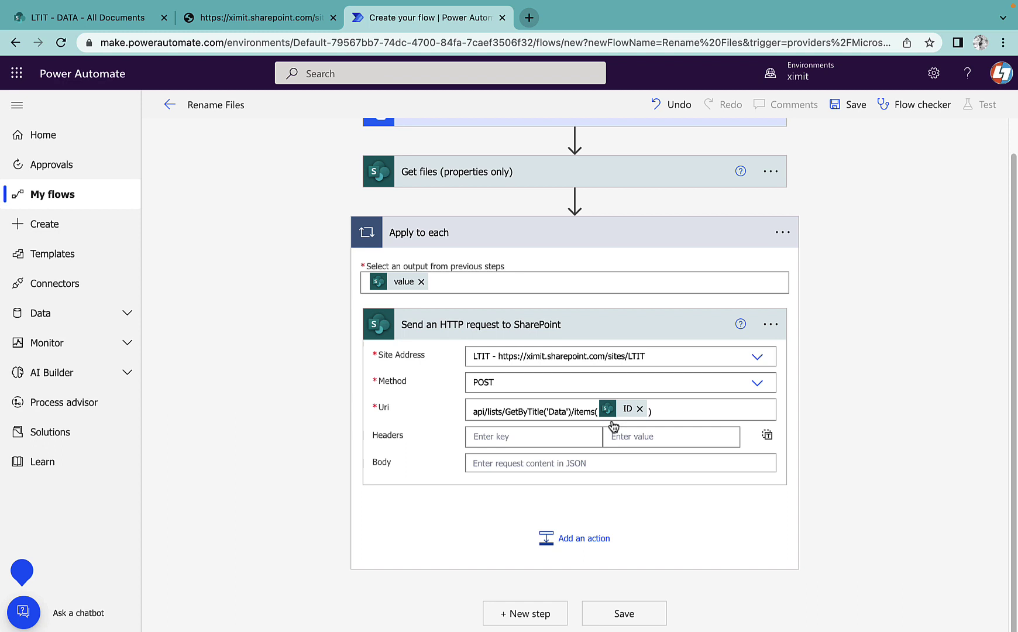
Add headers content-type application/json;odata=verbose and IF-MATCH *.
left_click(521, 439)
type("content-")
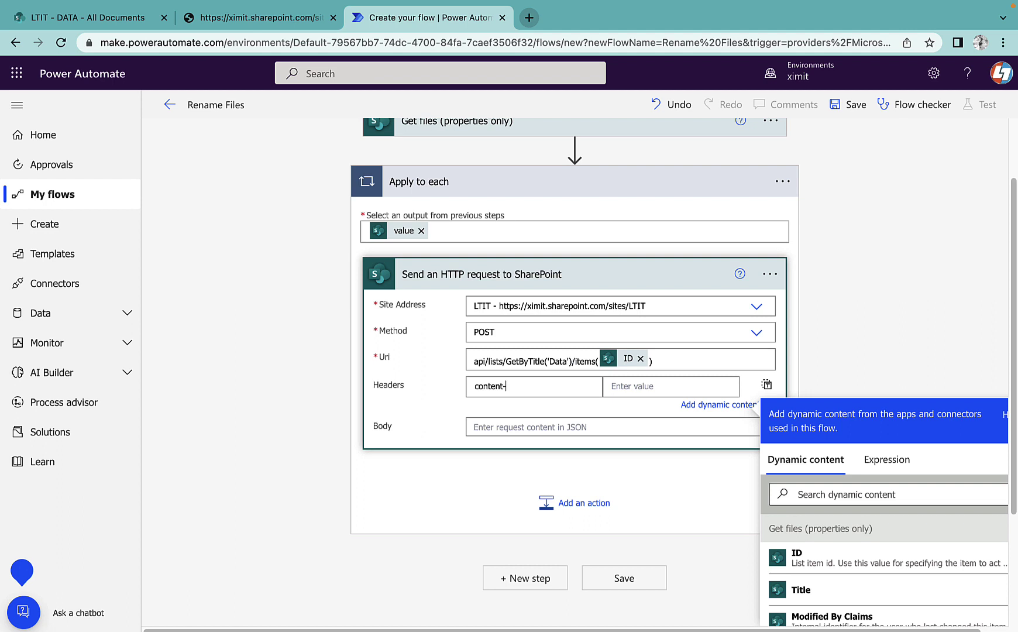
type("type")
key("Tab")
type("applicatio")
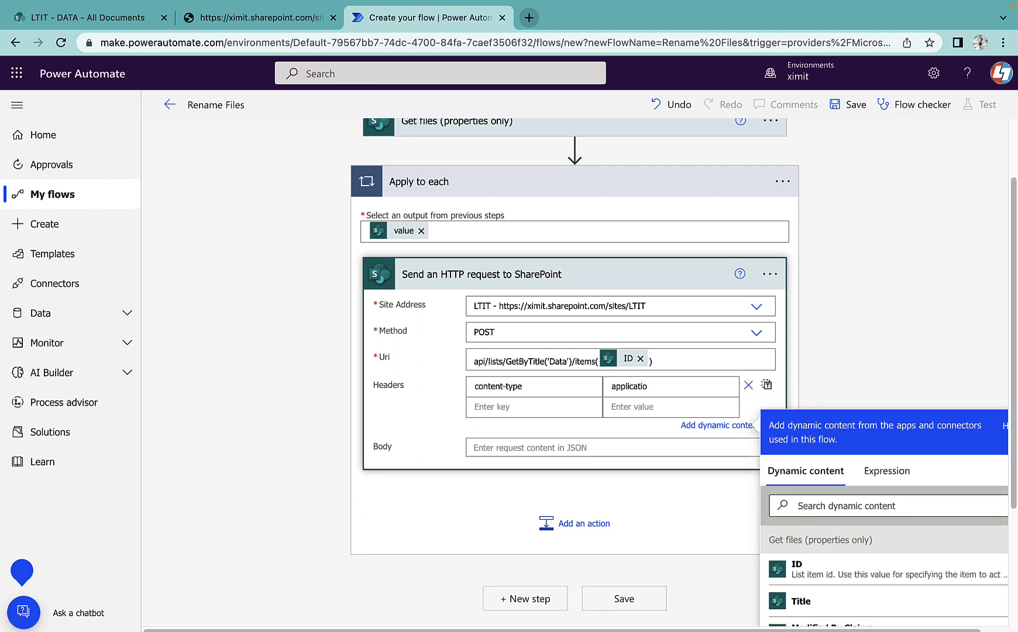
type("n/json;odata=verbose")
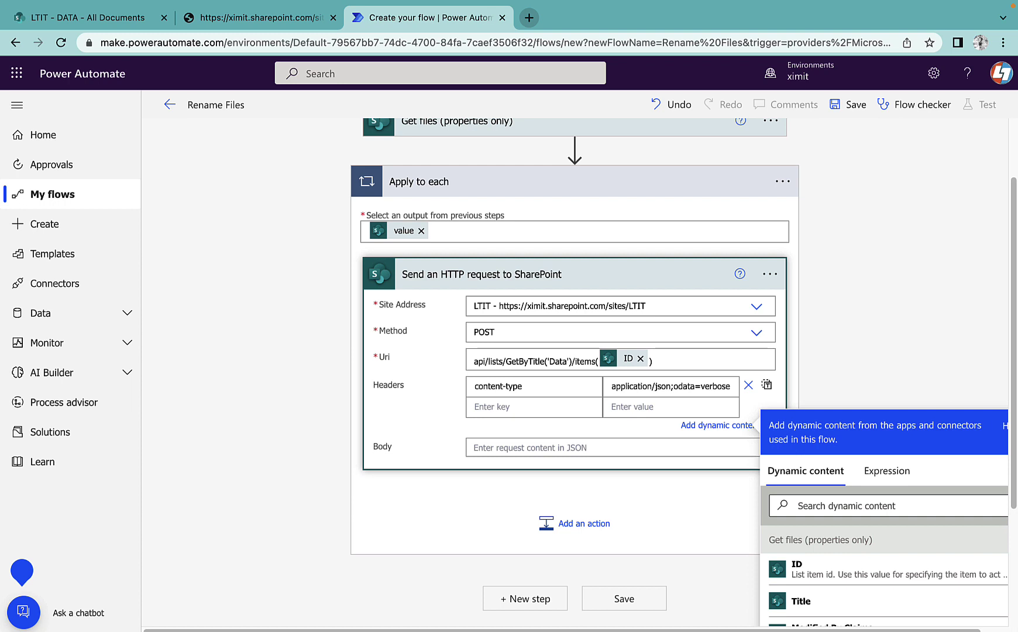
left_click(477, 406)
type("IF-MATCH")
left_click(639, 410)
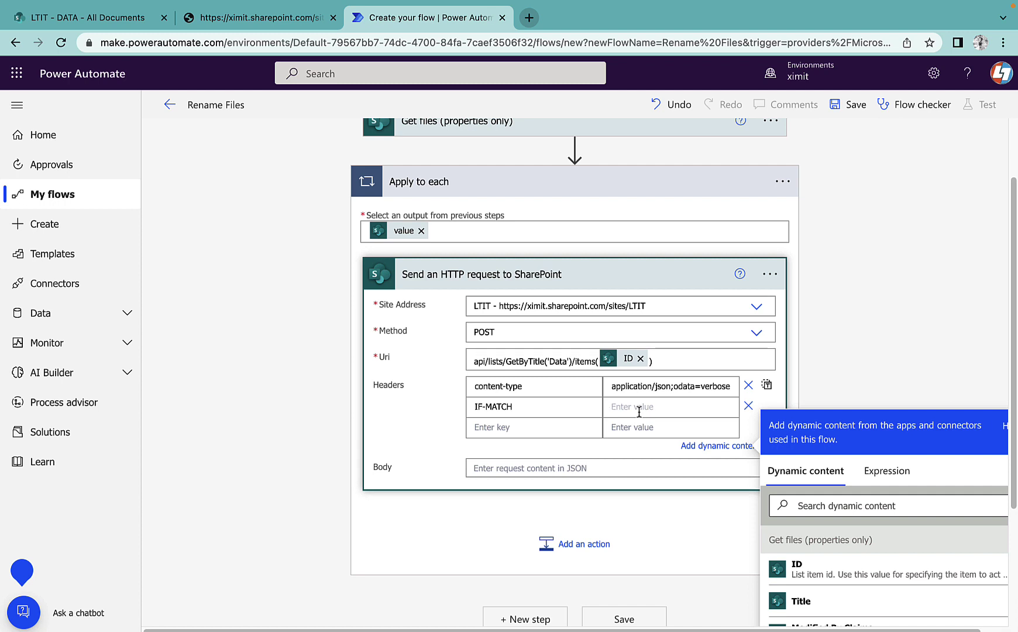
type("*")
Add a third header X-HTTP-METHOD with value PATCH.
left_click(508, 430)
type("X-HTTP-METHOD")
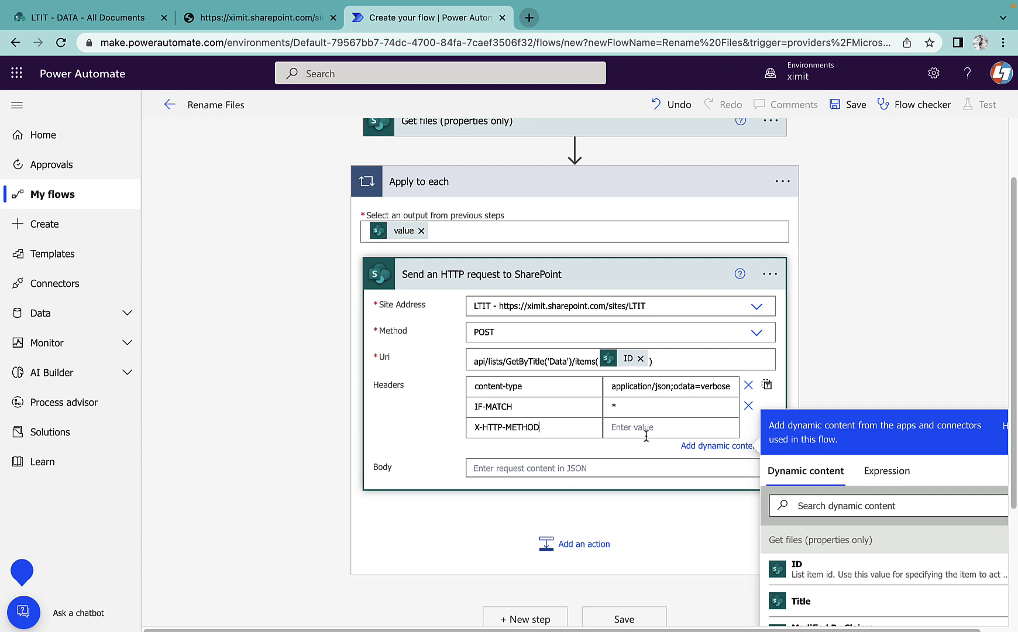
left_click(647, 432)
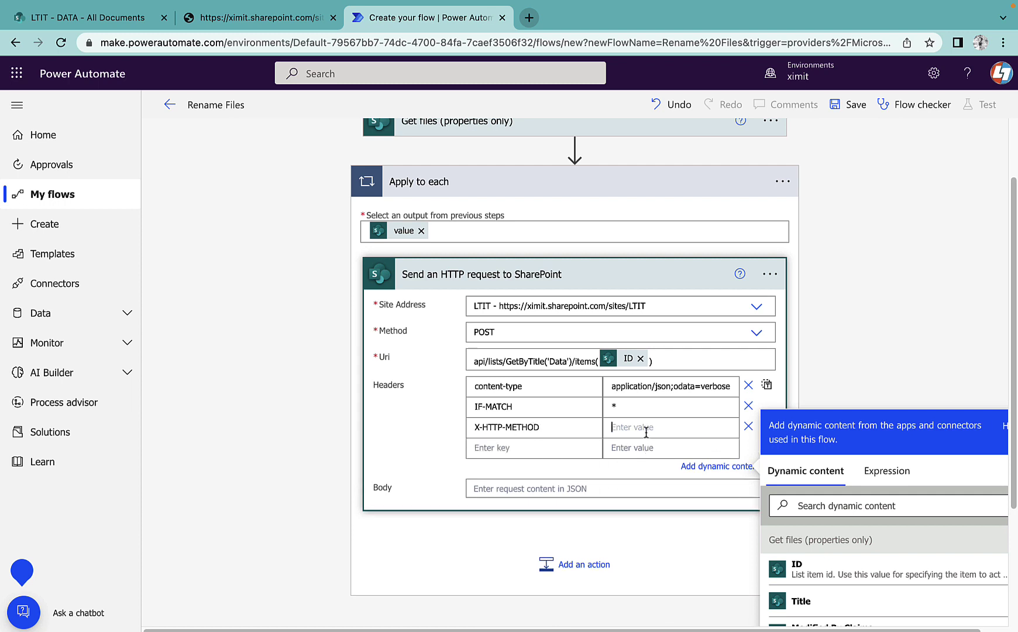
type("PATCH")
left_click(834, 368)
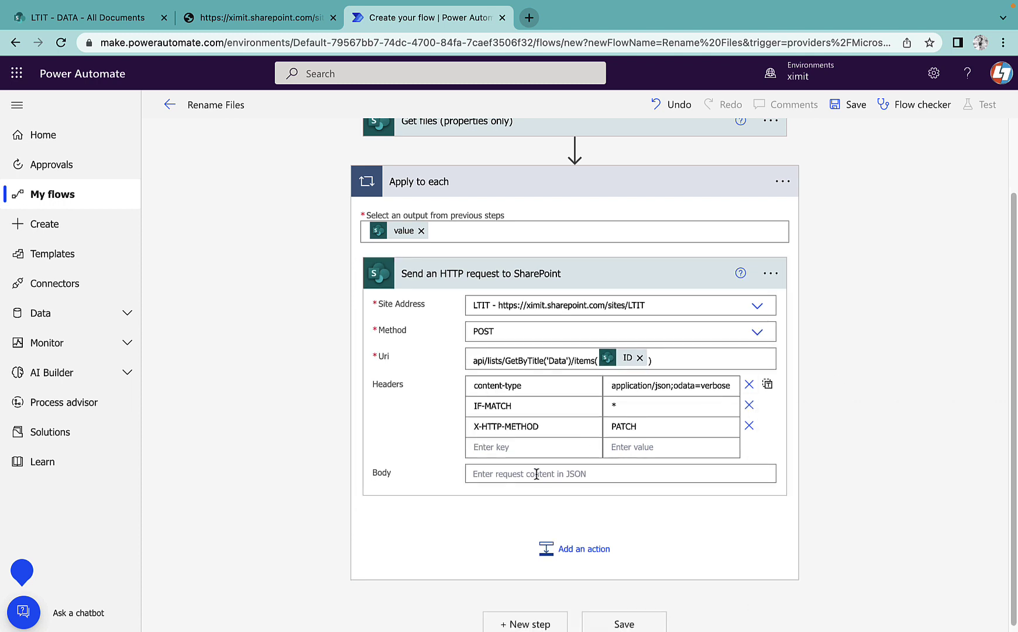
Type a multi-line Body {'__metadata': {'type':''} } with an empty type value.
left_click(531, 476)
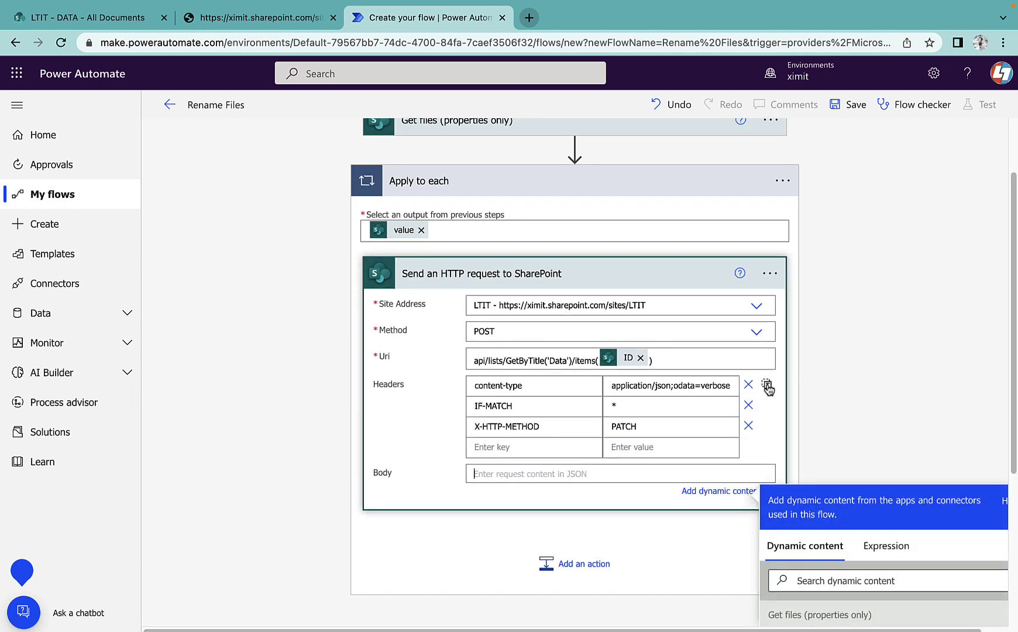
type("{")
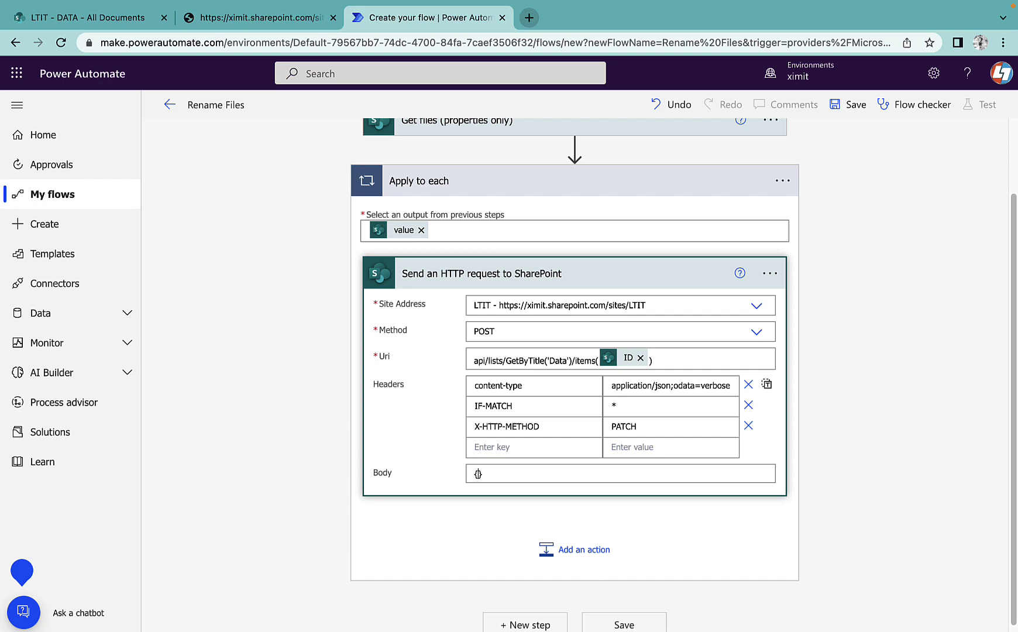
key("Return")
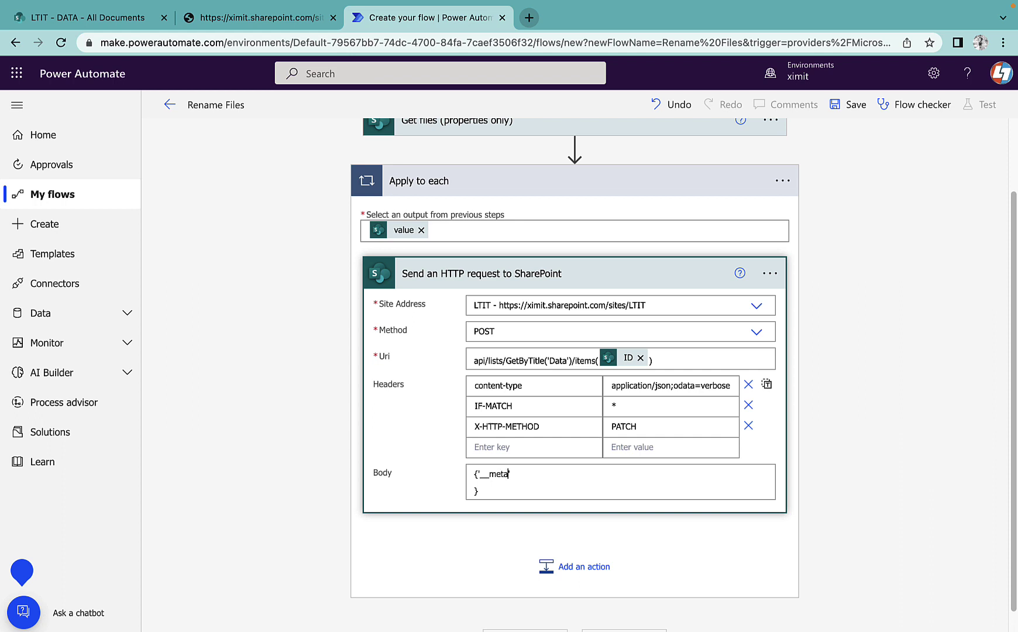
type("'__metadata':")
key("Return")
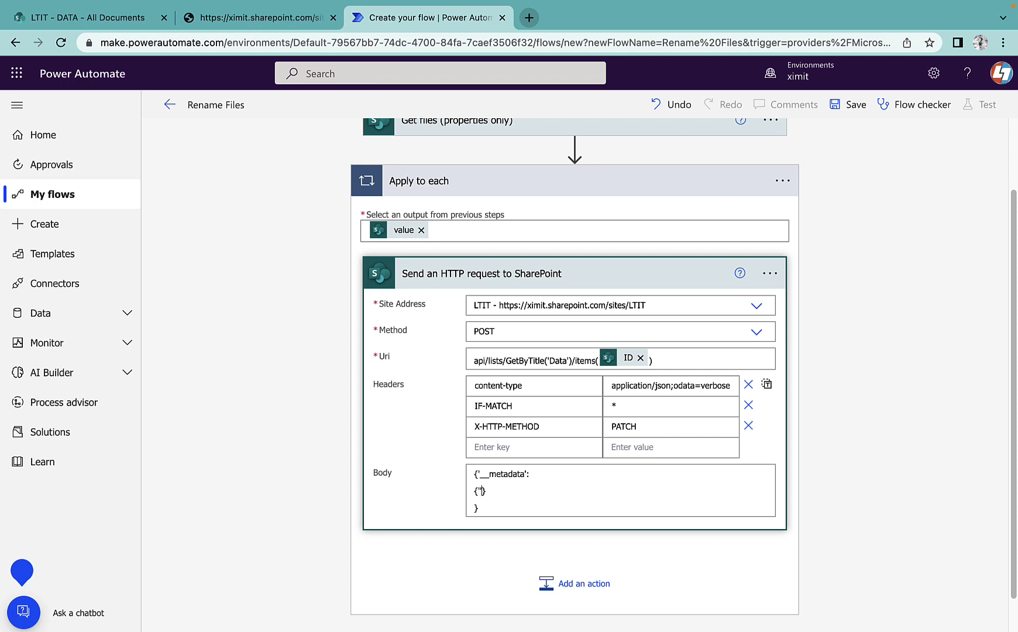
type("ype':")
Search the Data XML feed for sp.data and select the SP.Data.DATAItem type name.
left_click(93, 20)
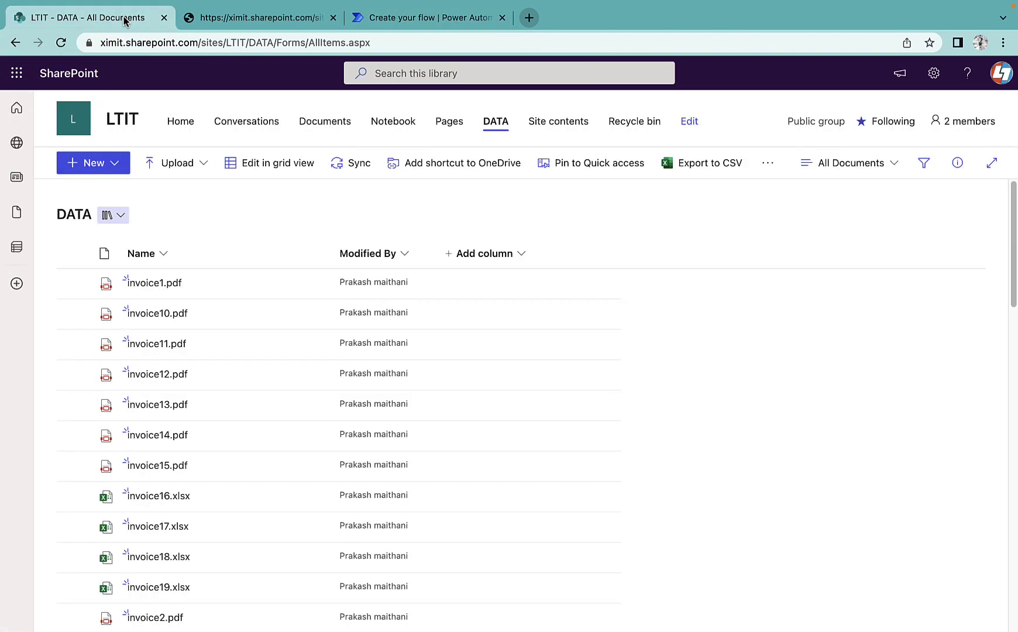
left_click(257, 18)
key("super+f")
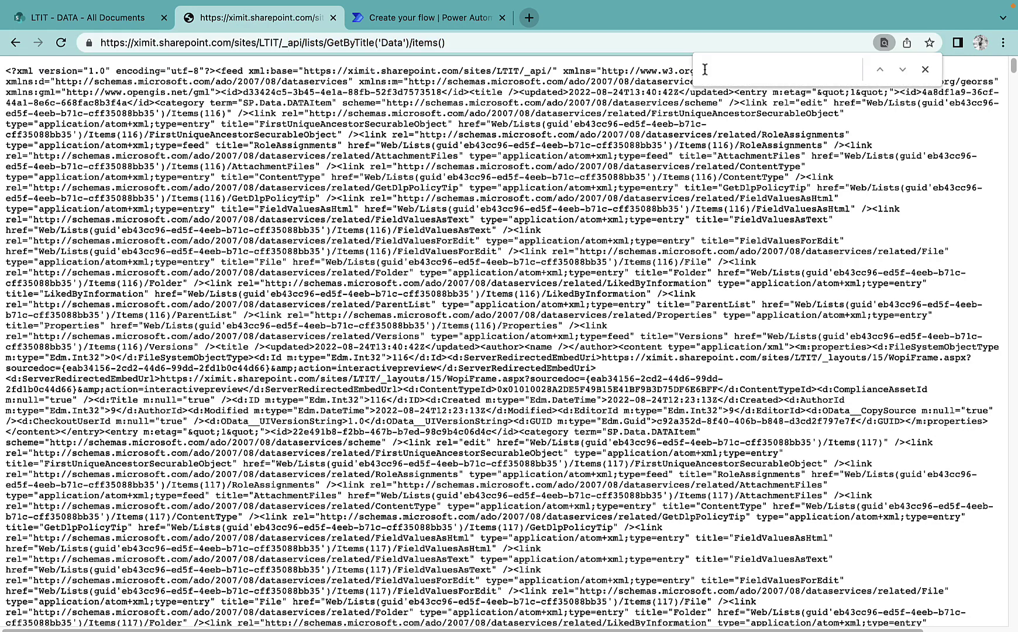
type("sp.data")
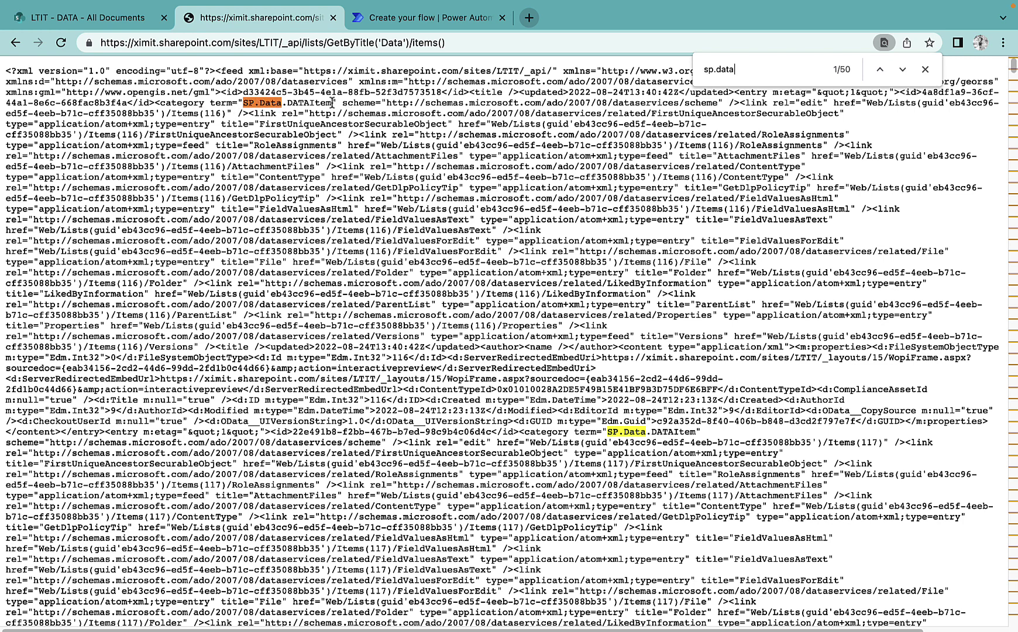
left_click_drag(334, 104, 244, 104)
key("ctrl+c")
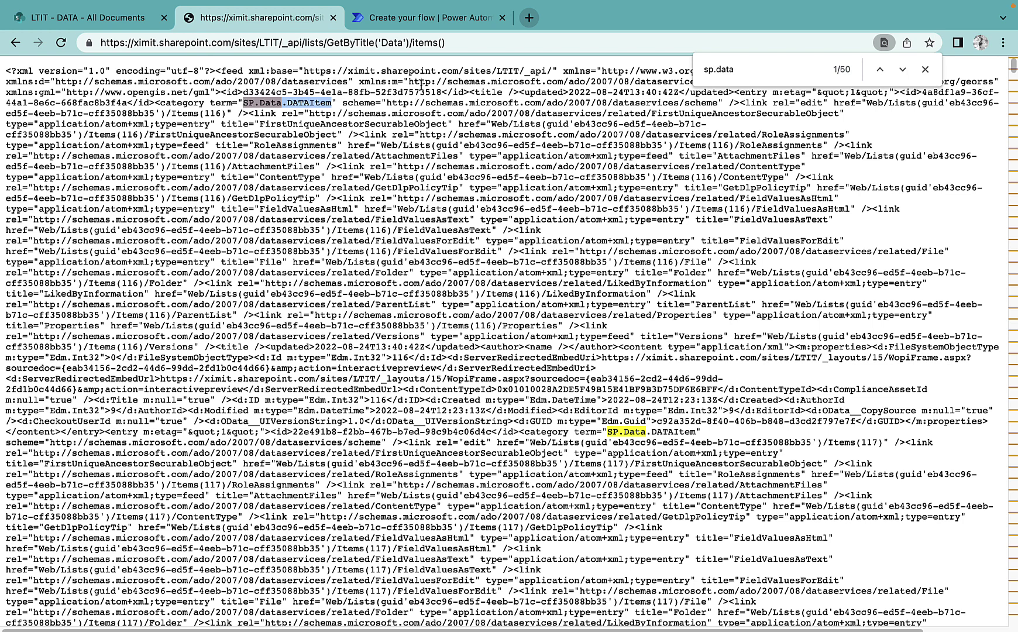
Paste SP.Data.DATAItem as the Body's type and add a 'FileLeafRef' entry below.
left_click(430, 18)
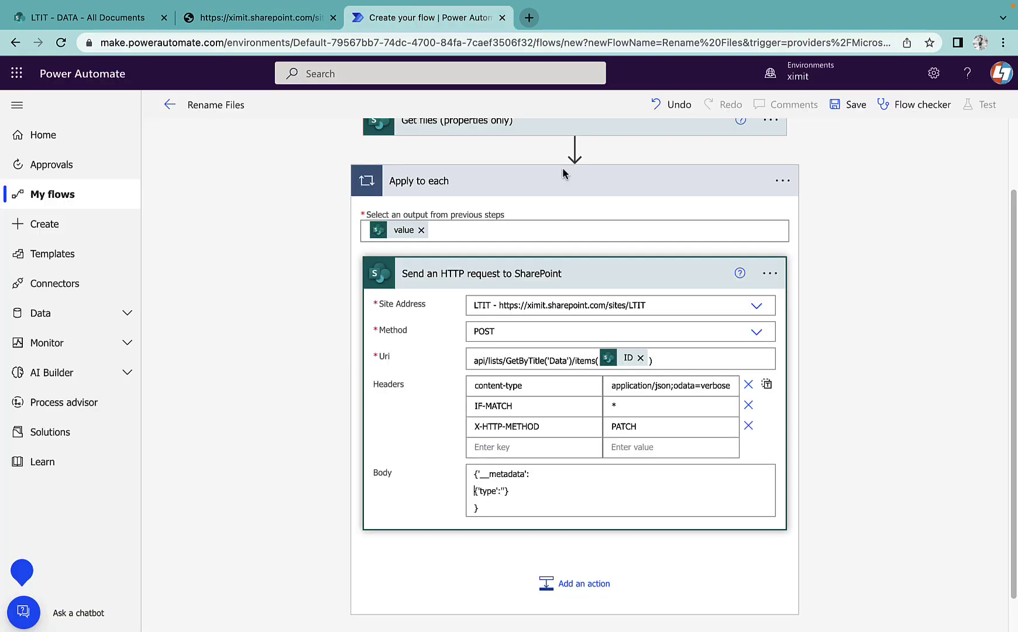
left_click(507, 490)
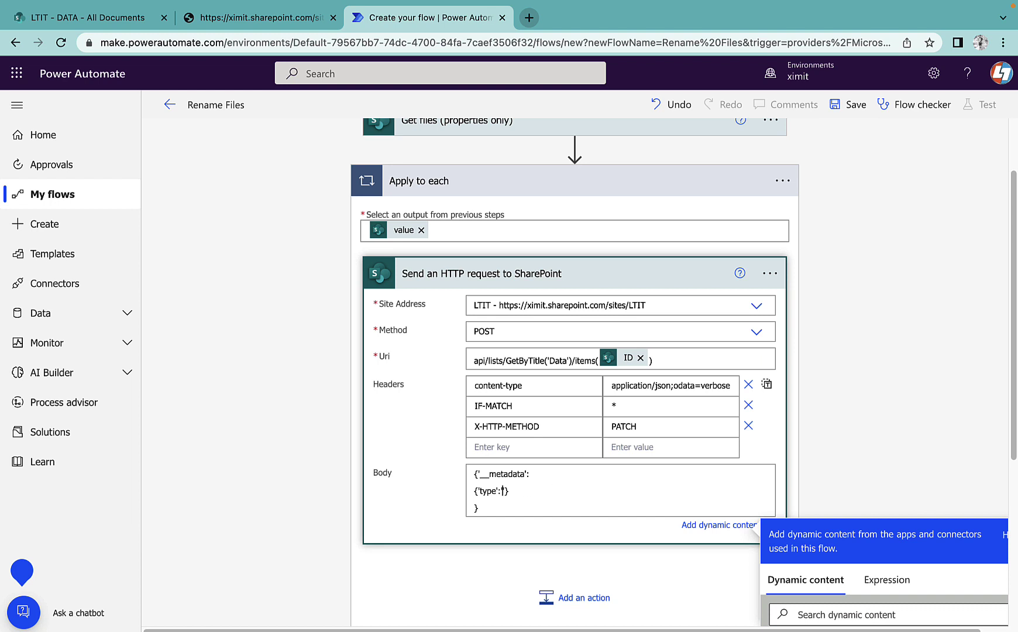
key("ctrl+v")
key("Return")
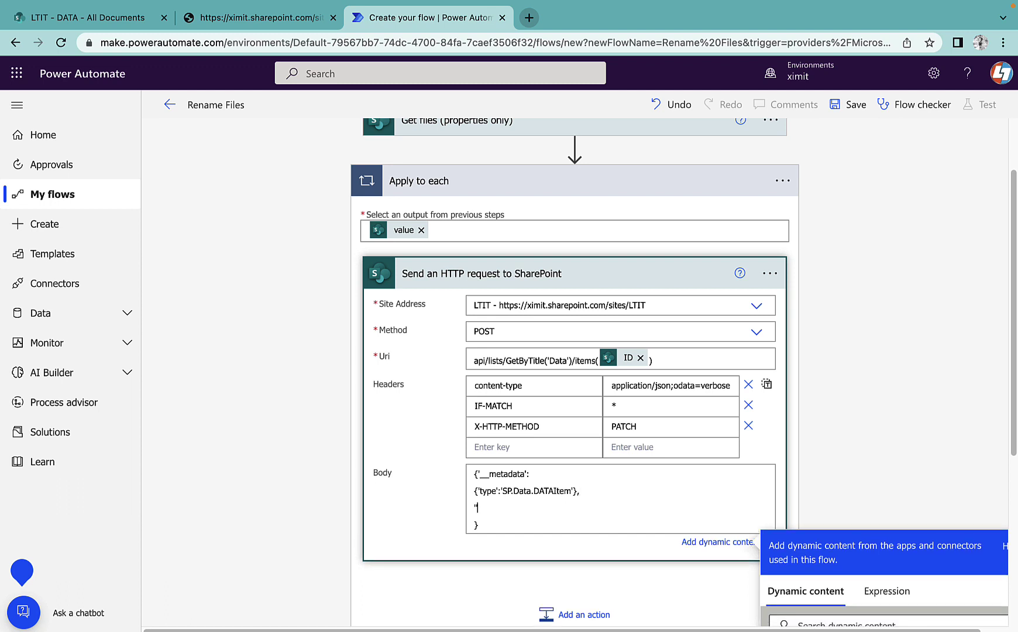
type("'FileLeafRef':")
Set 'FileLeafRef' to the file's Name dynamic token followed by -2022.
scroll(1015, 340, "down", 2)
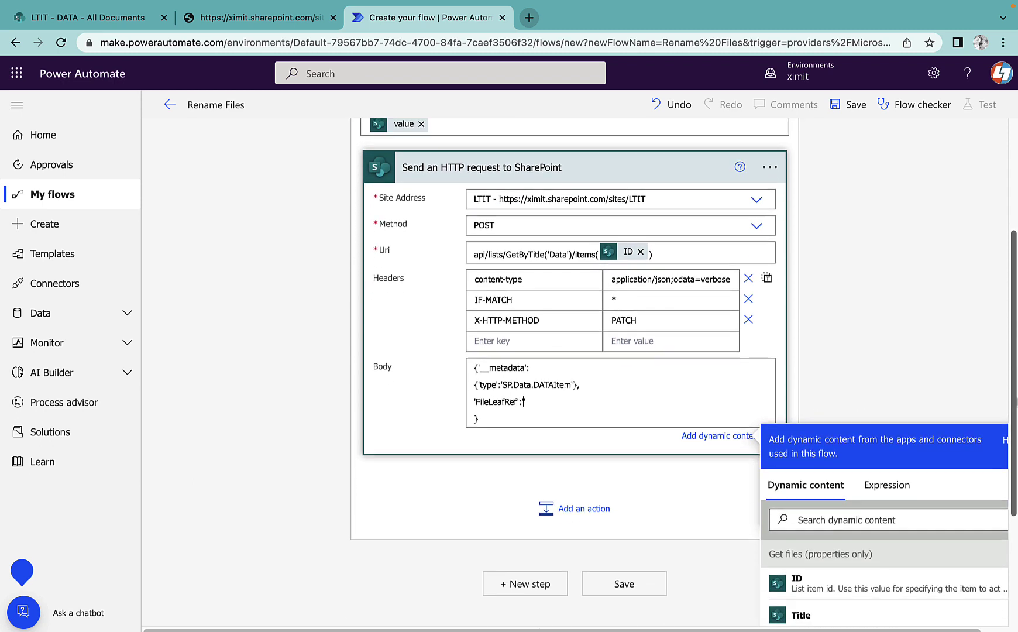
left_click(845, 520)
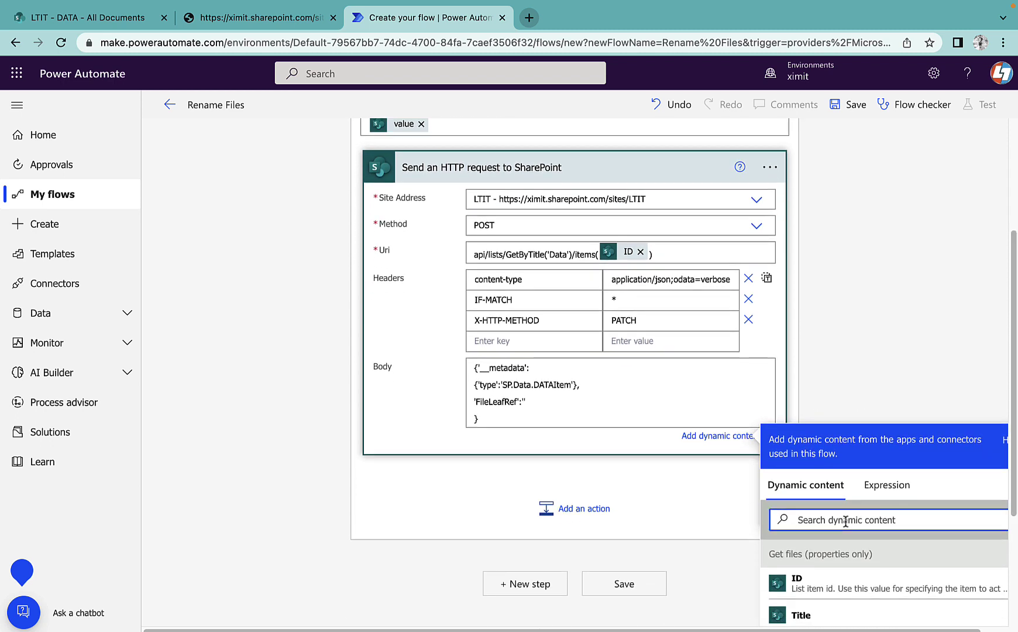
type("n")
key("BackSpace")
type("name")
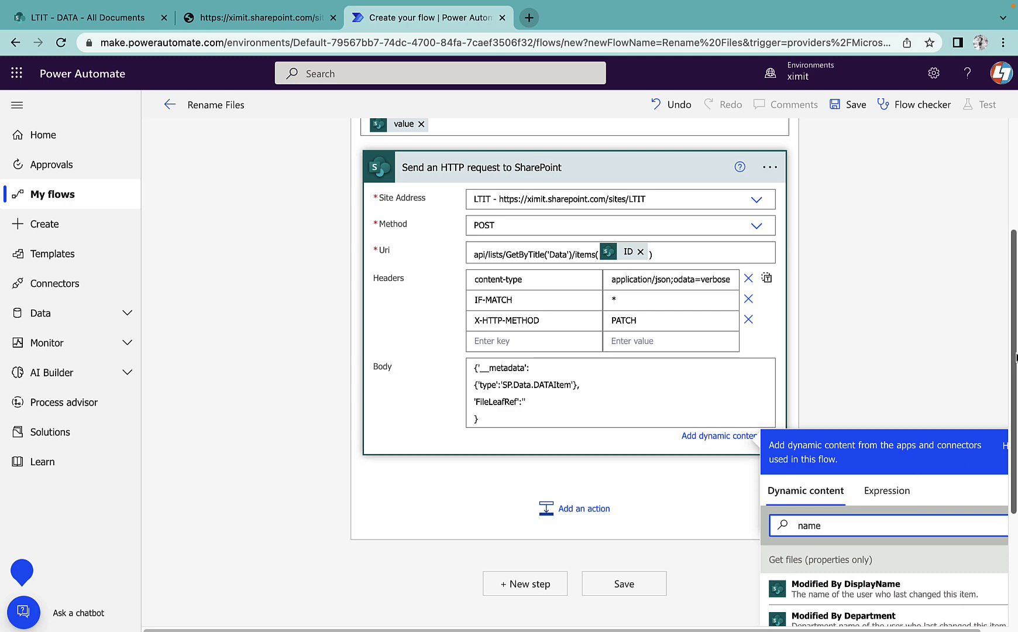
scroll(869, 585, "down", 2)
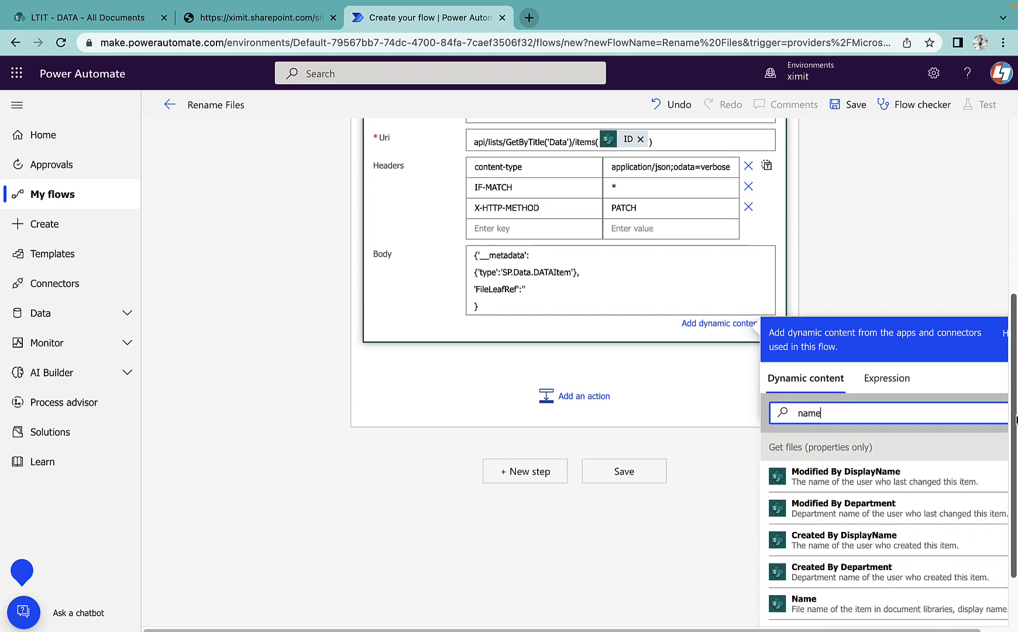
left_click(841, 606)
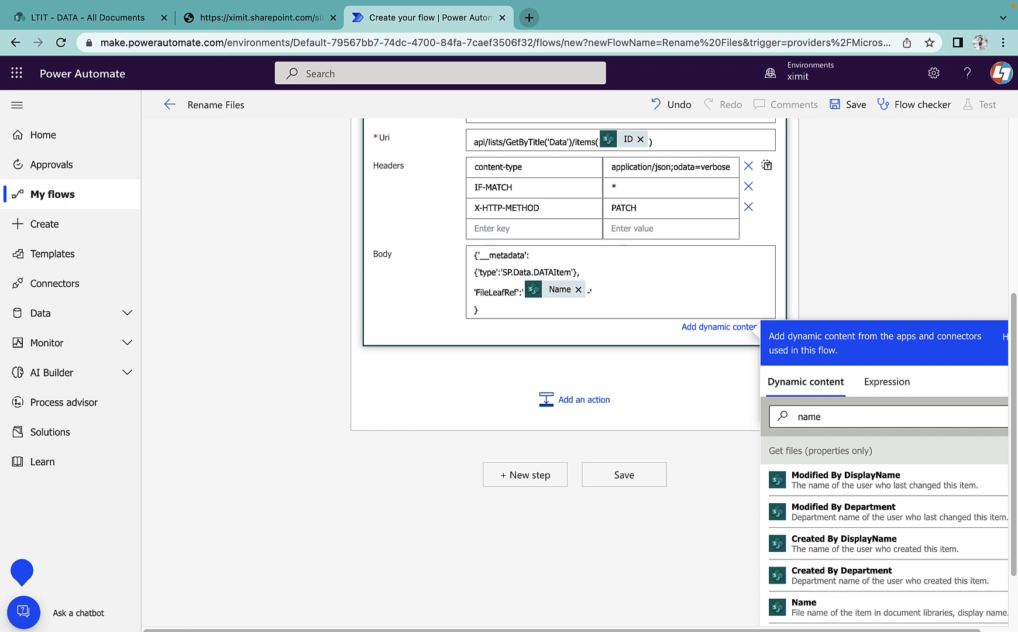
type("-2022")
left_click(907, 230)
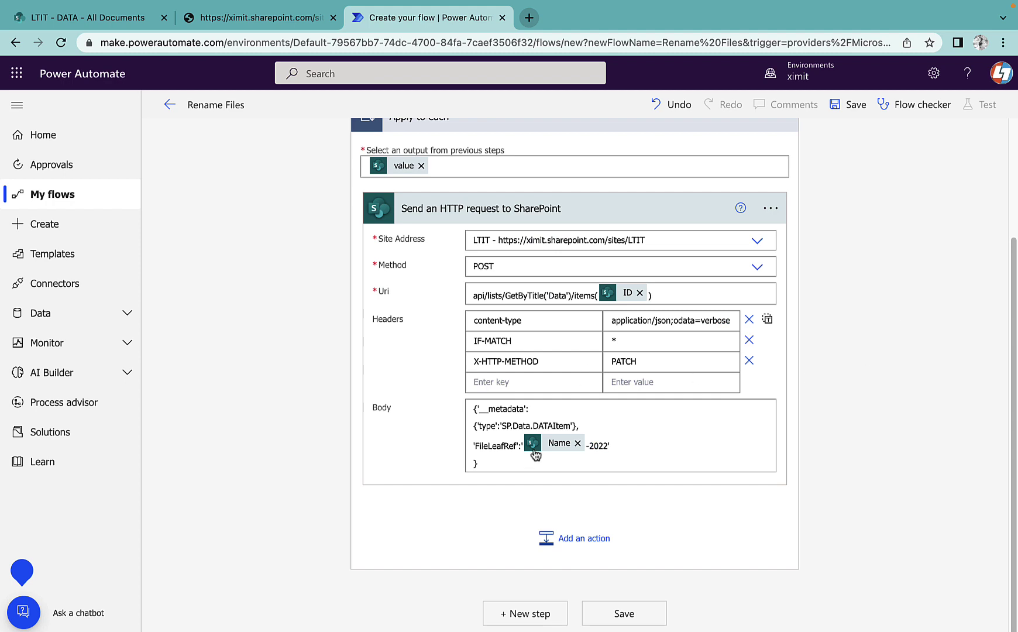
mouse_move(559, 450)
Save the Rename Files flow and run a manually triggered test.
left_click(857, 109)
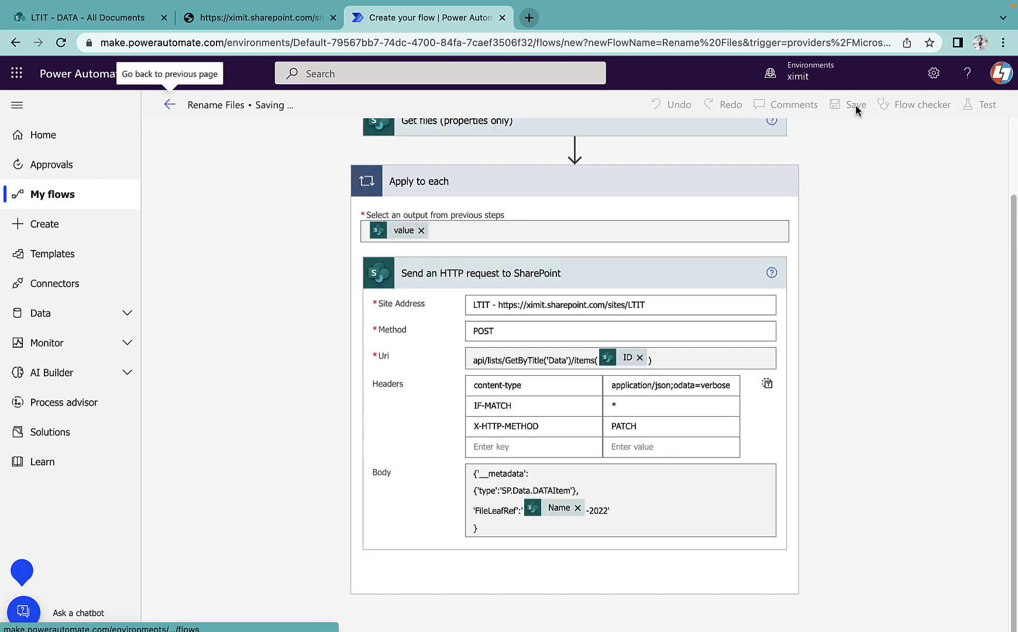
left_click(989, 104)
left_click(818, 139)
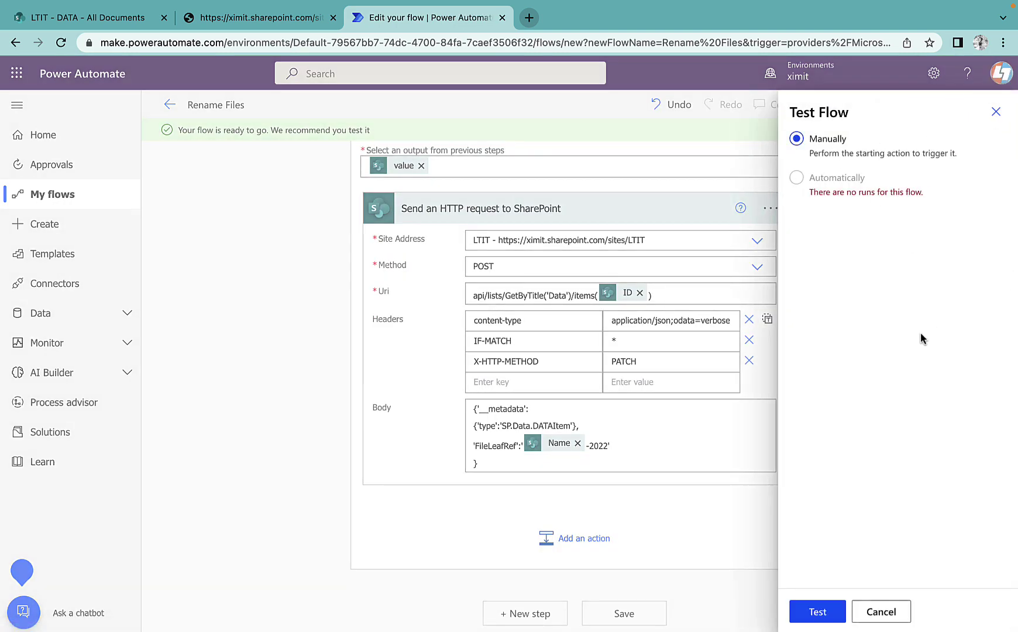
left_click(827, 608)
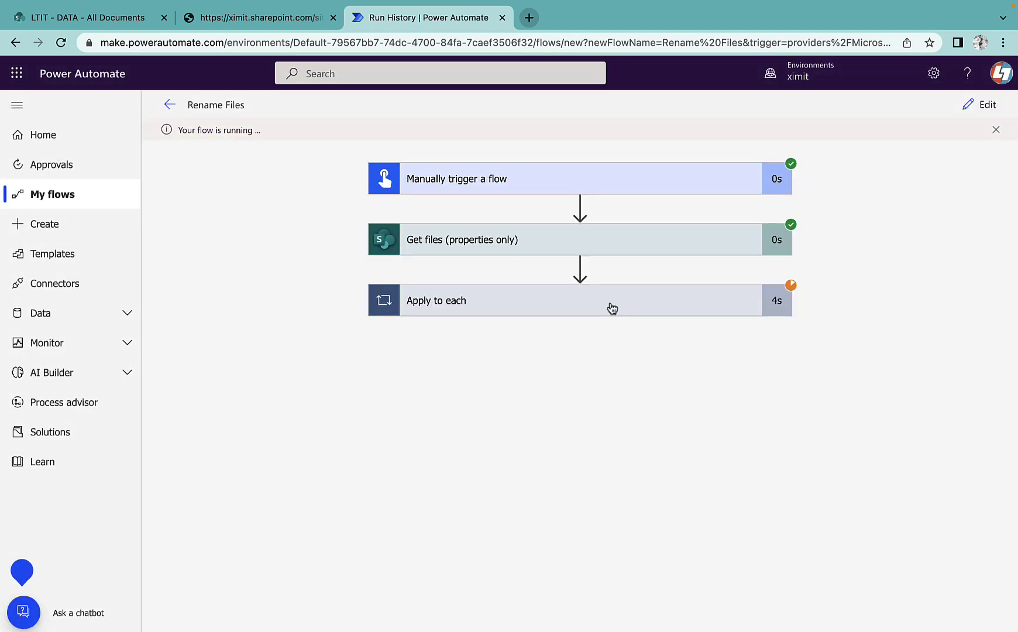
Reload the DATA library to check file names, then view the run's 401 UNAUTHORIZED error.
left_click(84, 19)
left_click(61, 42)
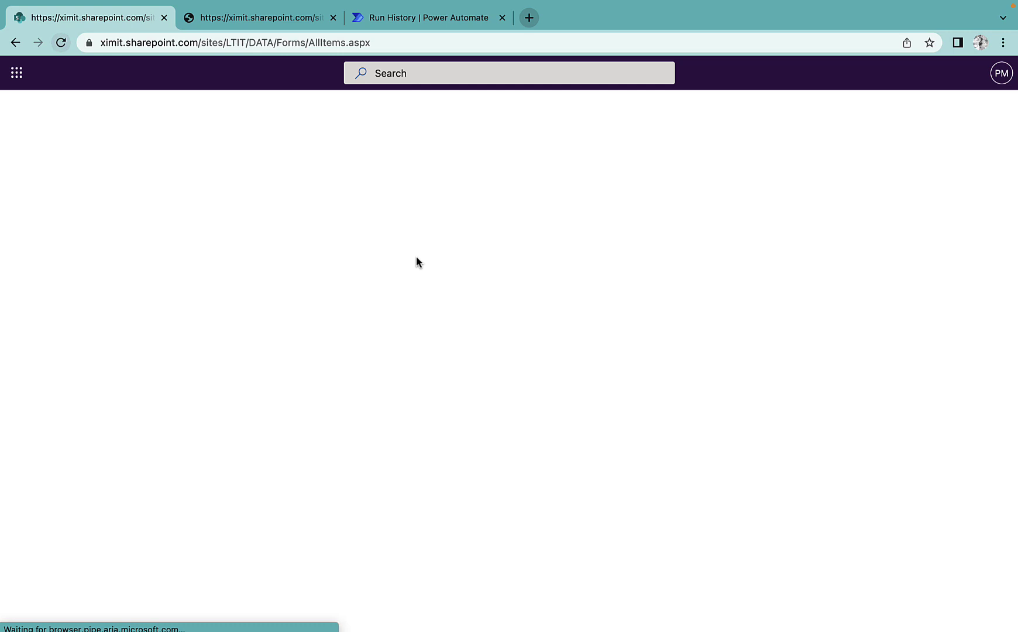
scroll(503, 395, "down", 10)
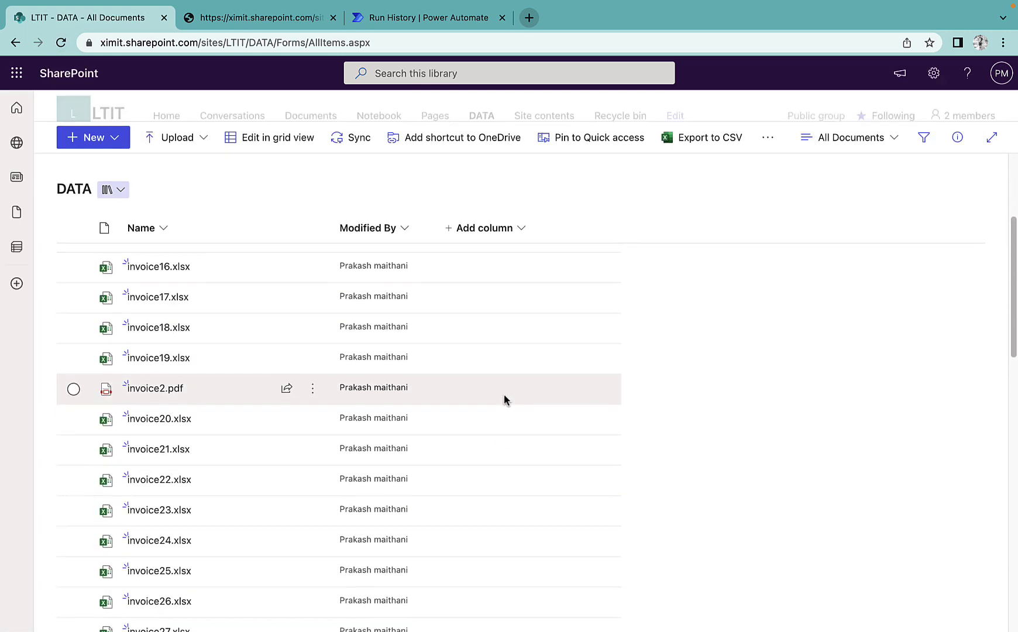
scroll(511, 396, "up", 10)
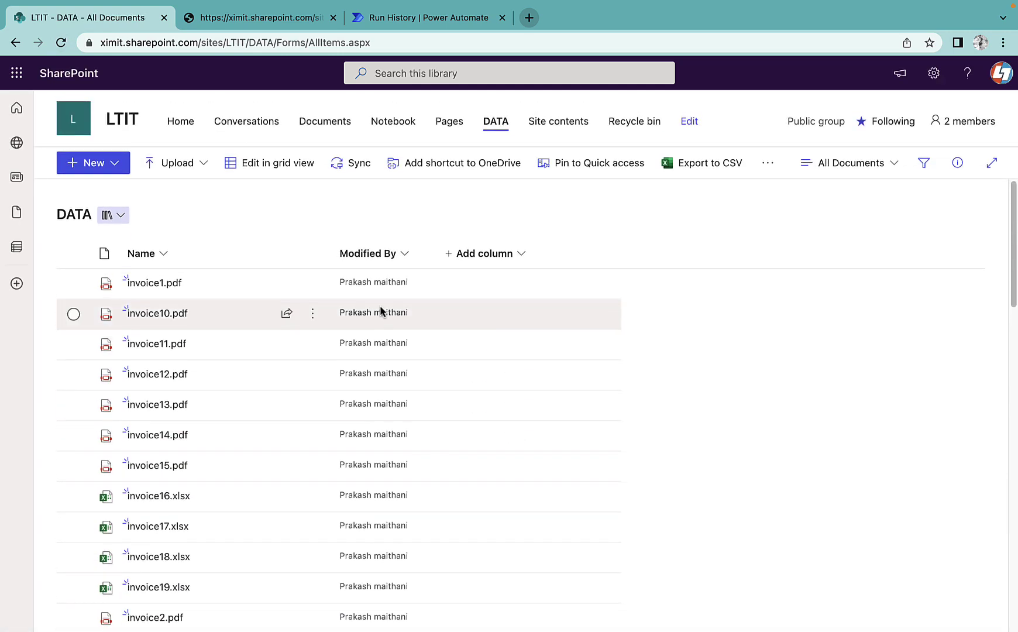
key("super+3")
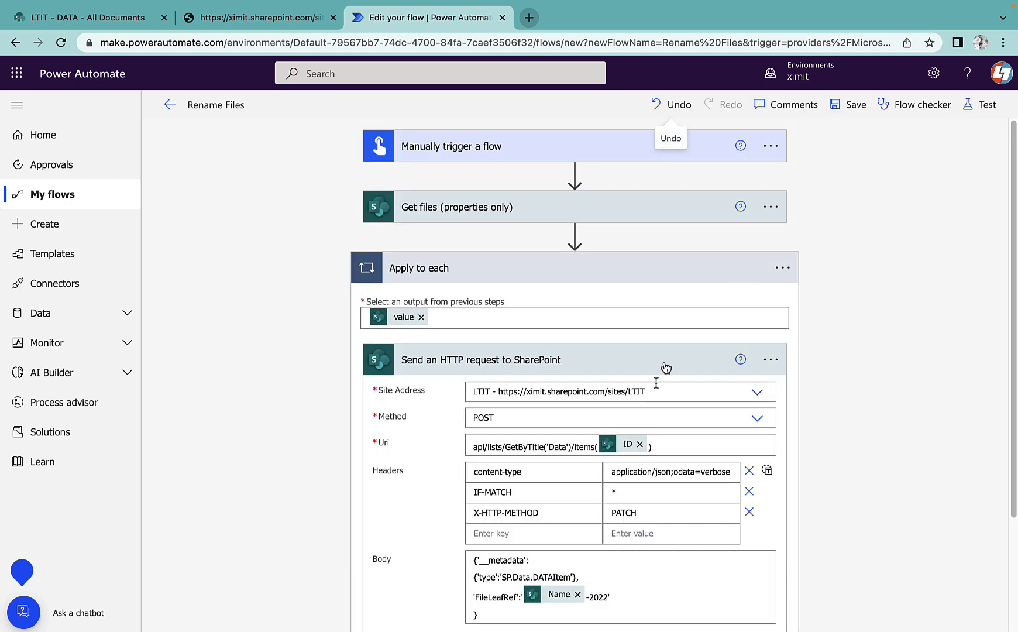
Add an underscore so the Uri reads _api/lists/GetByTitle('Data')/items(), then save the flow.
scroll(662, 368, "down", 3)
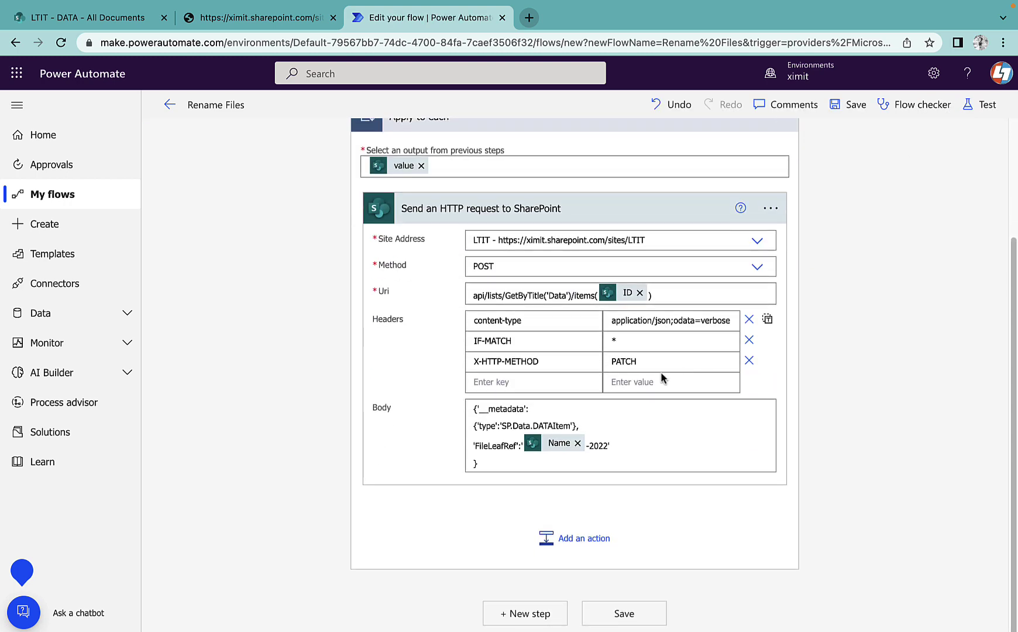
left_click(562, 366)
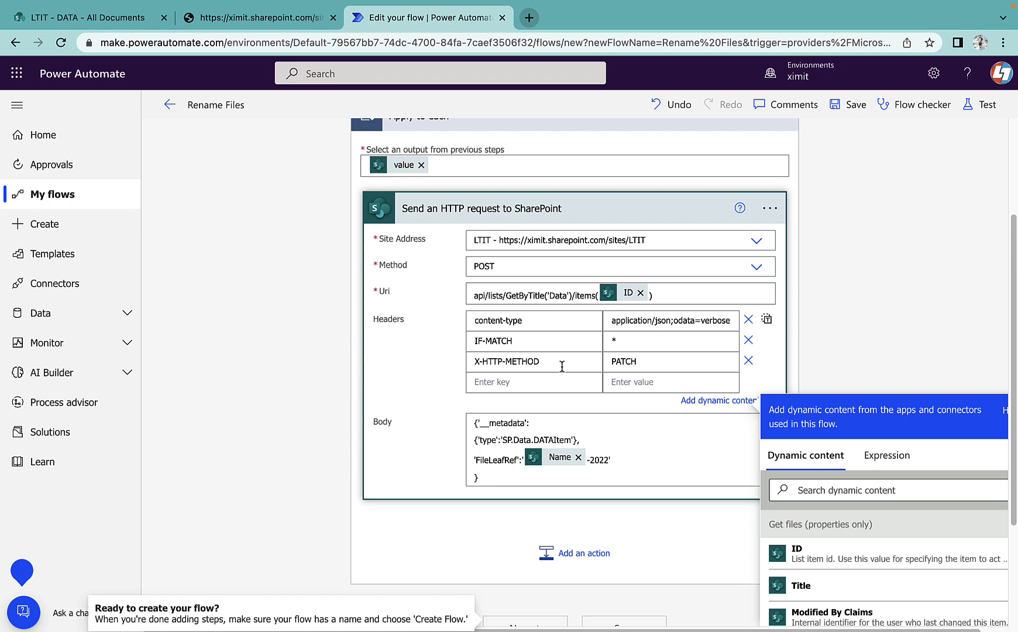
left_click(479, 295)
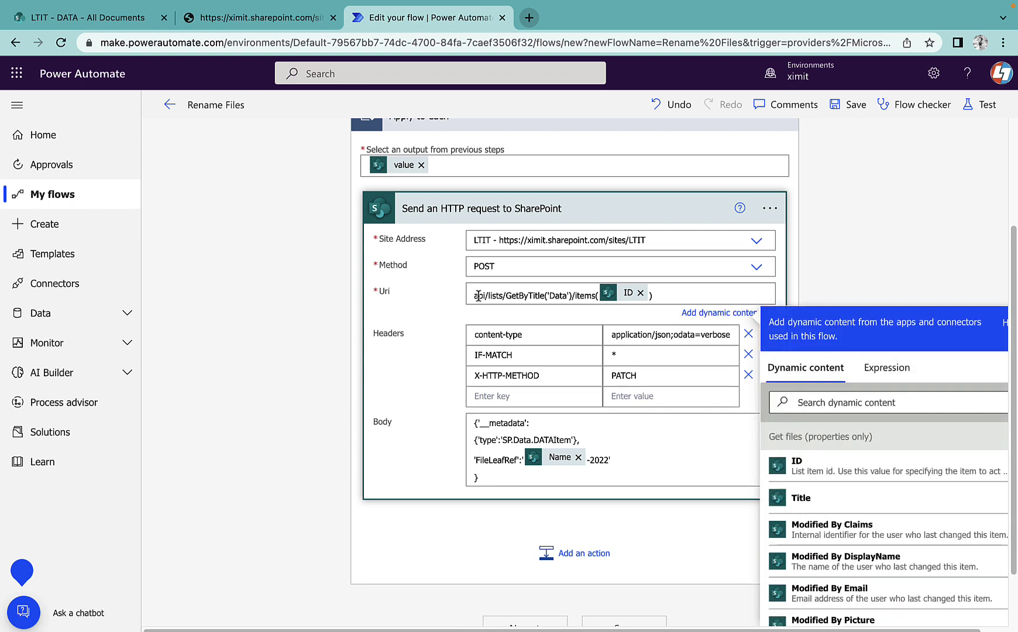
type("_")
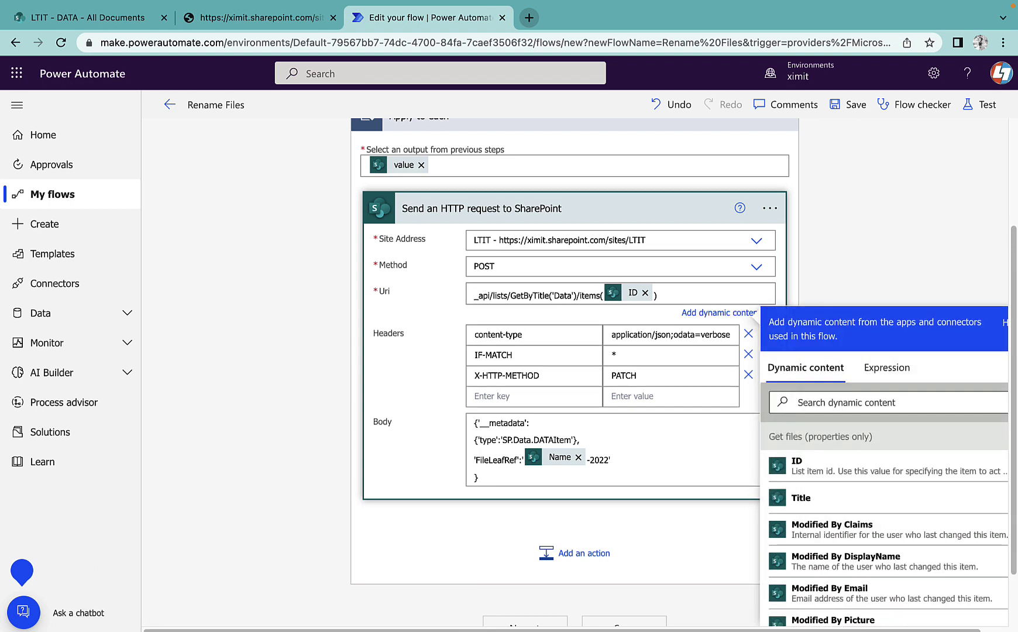
left_click(889, 221)
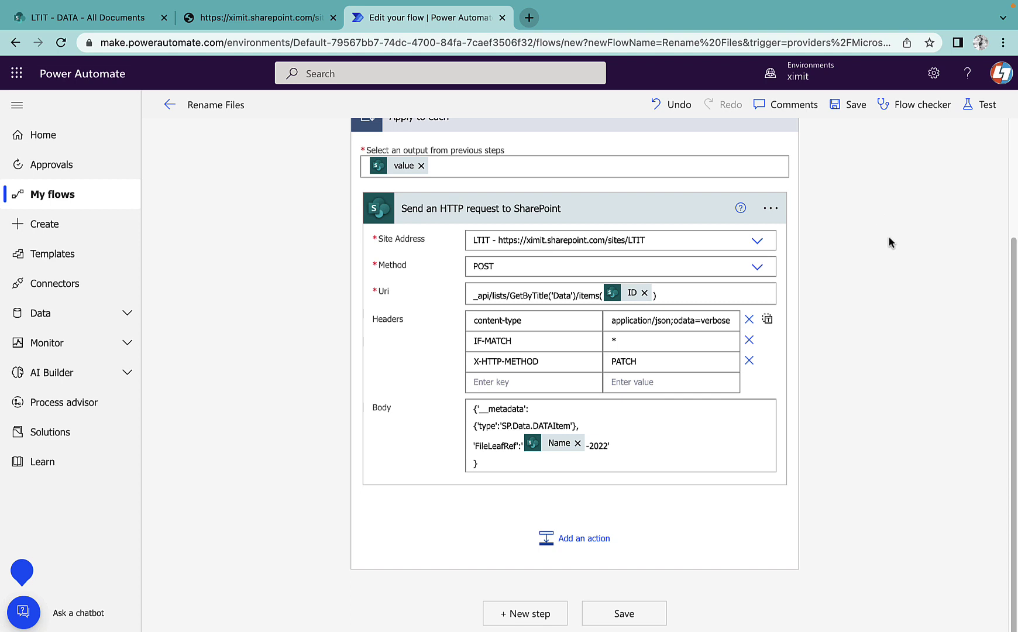
left_click(851, 104)
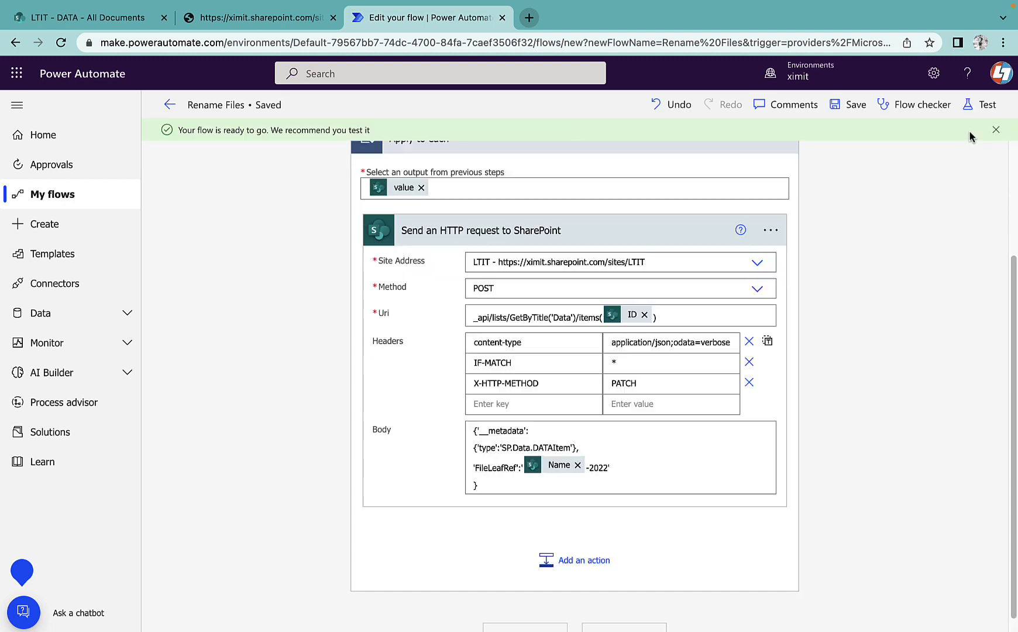
Run a manual test of the Rename Files flow.
left_click(986, 105)
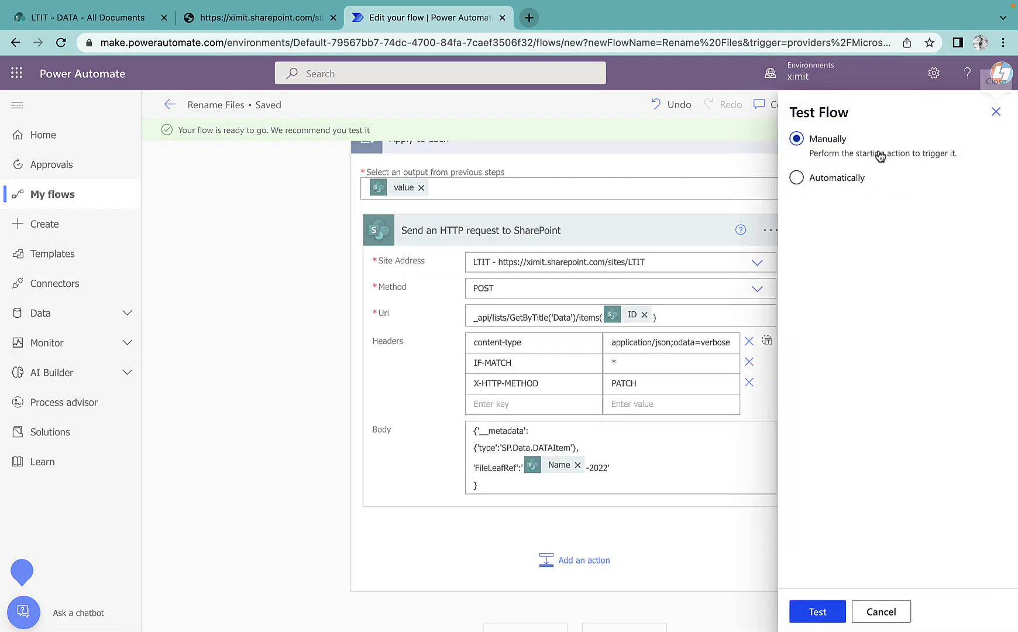
left_click(819, 612)
left_click(823, 611)
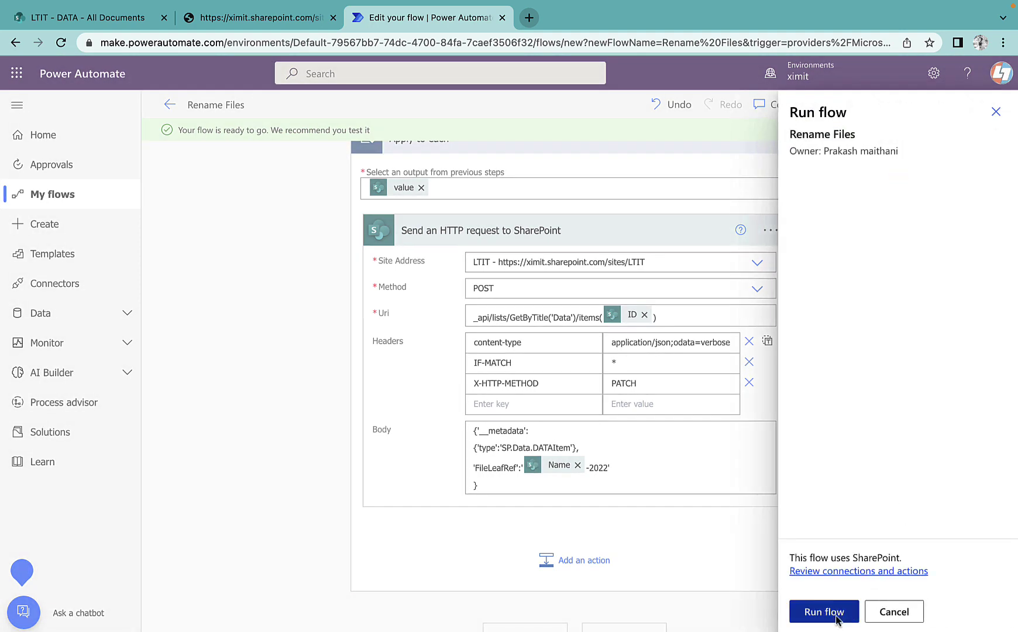
left_click(831, 613)
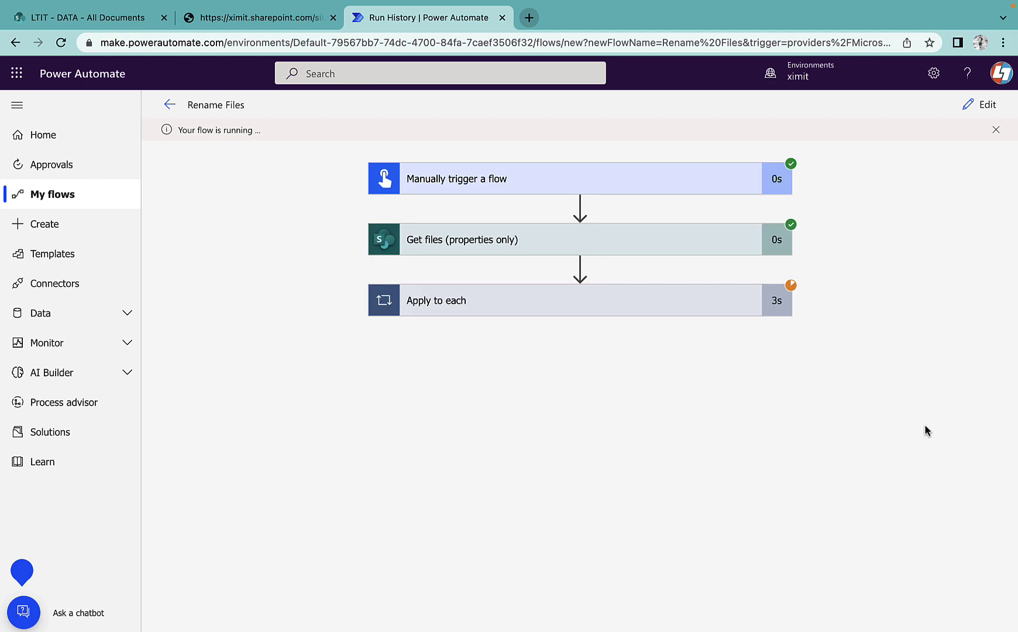
Verify the DATA library files now end in -2022 and Apply to each ran 50 iterations.
left_click(112, 18)
left_click(61, 42)
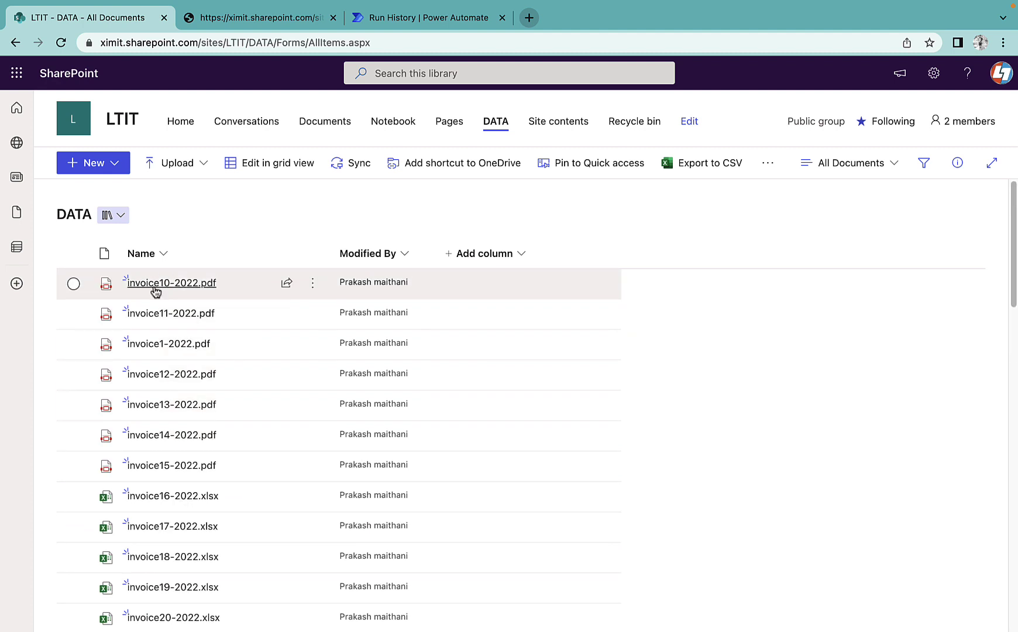
mouse_move(155, 290)
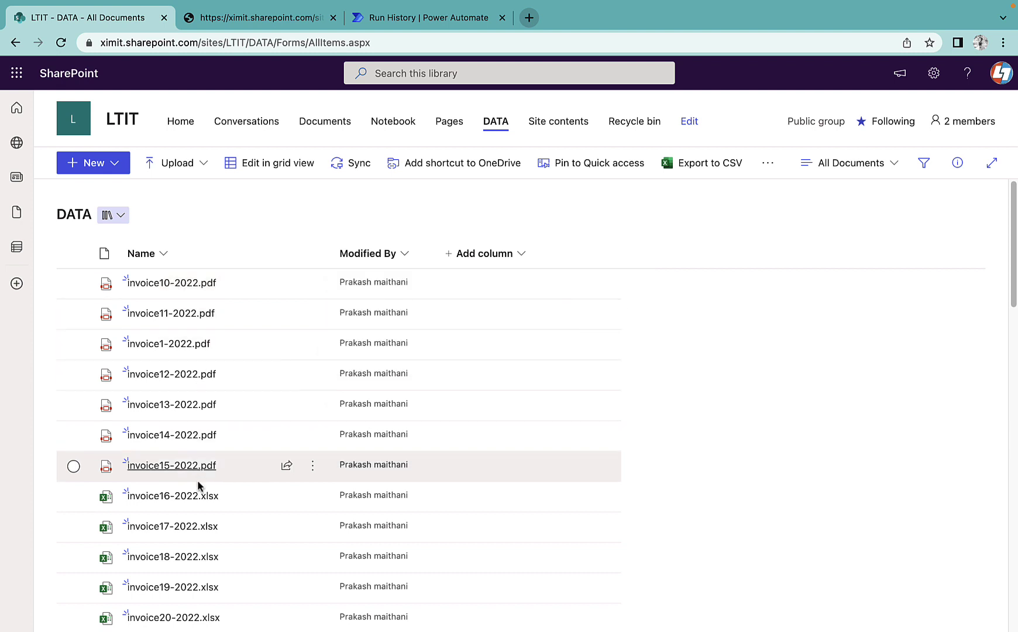
left_click(416, 19)
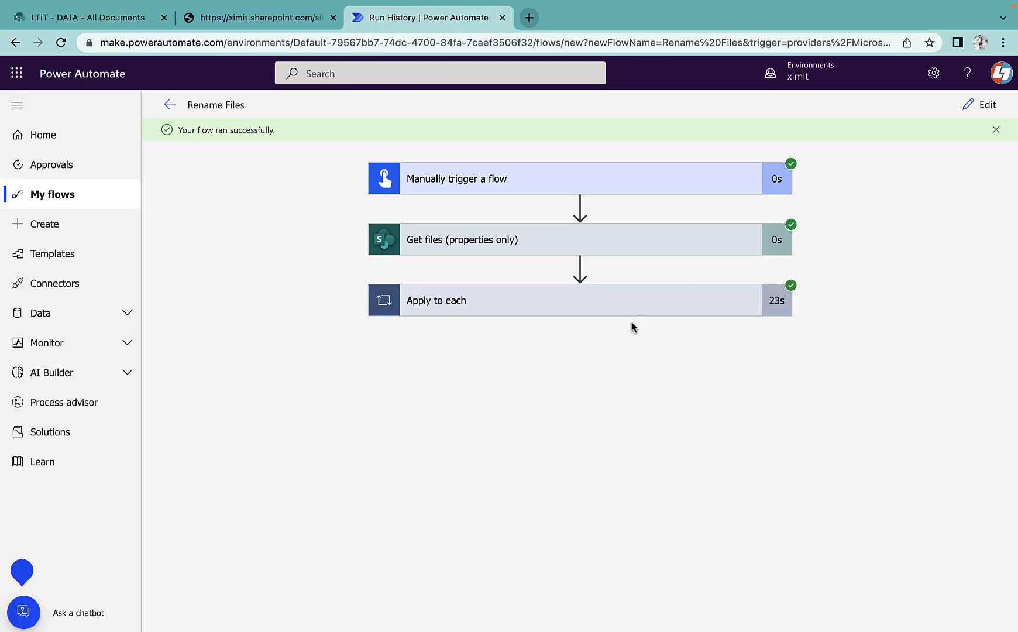
left_click(609, 300)
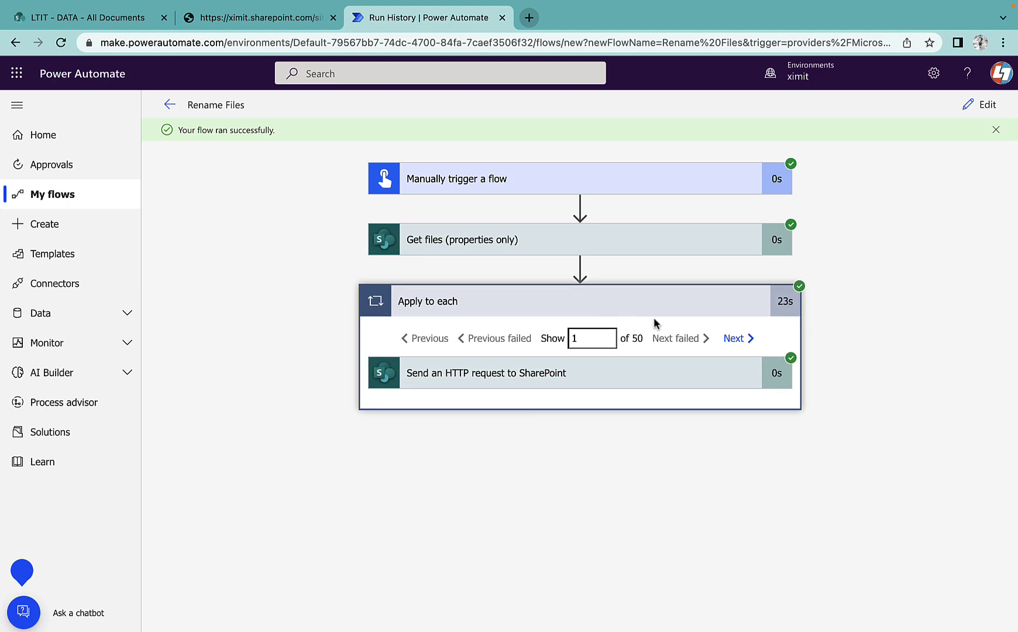
left_click(119, 24)
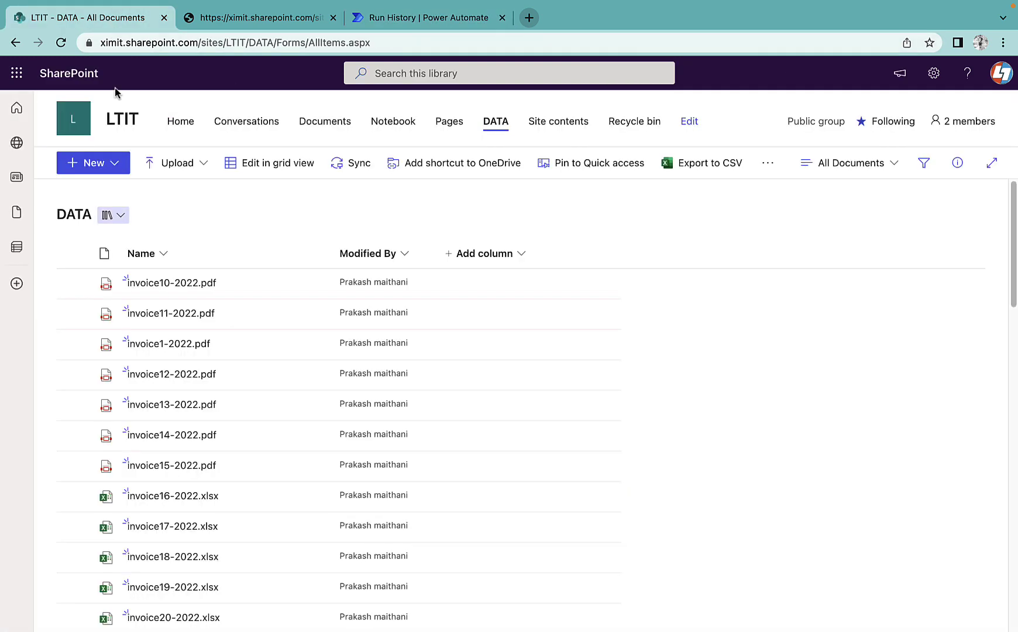
left_click(61, 42)
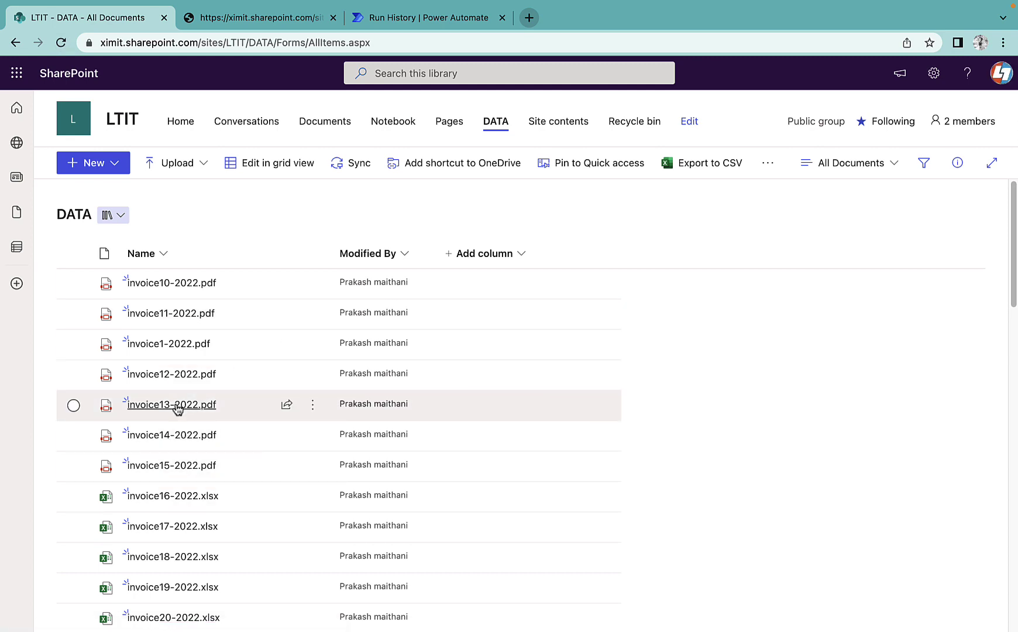
scroll(179, 410, "down", 15)
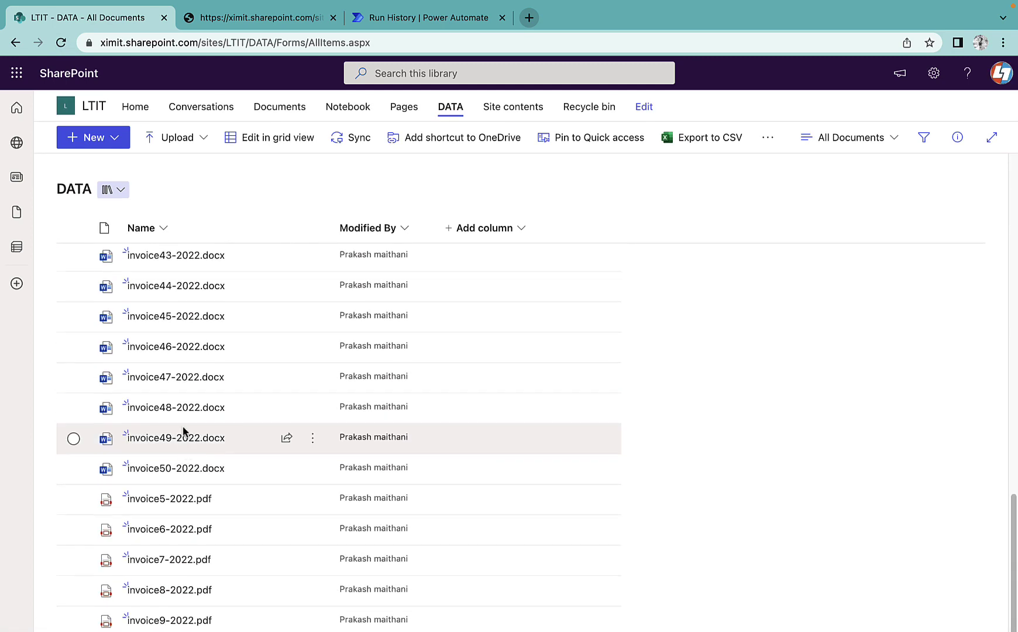
scroll(179, 355, "up", 15)
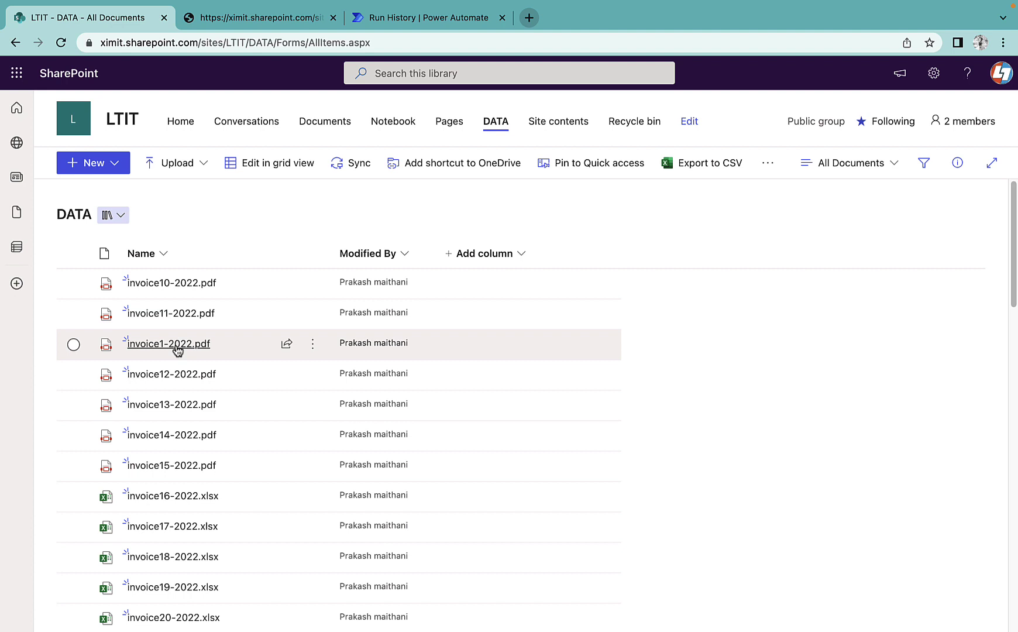